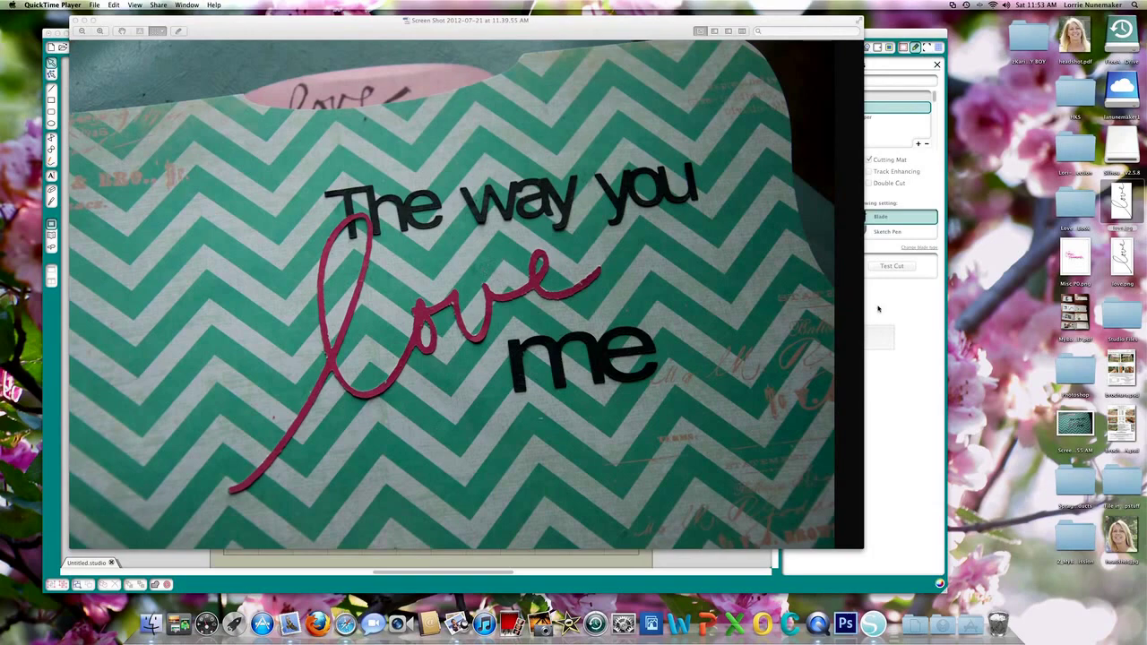
# Delete the old 'love' design and close the Silhouette Cut Settings panel.
pyautogui.click(886, 308)
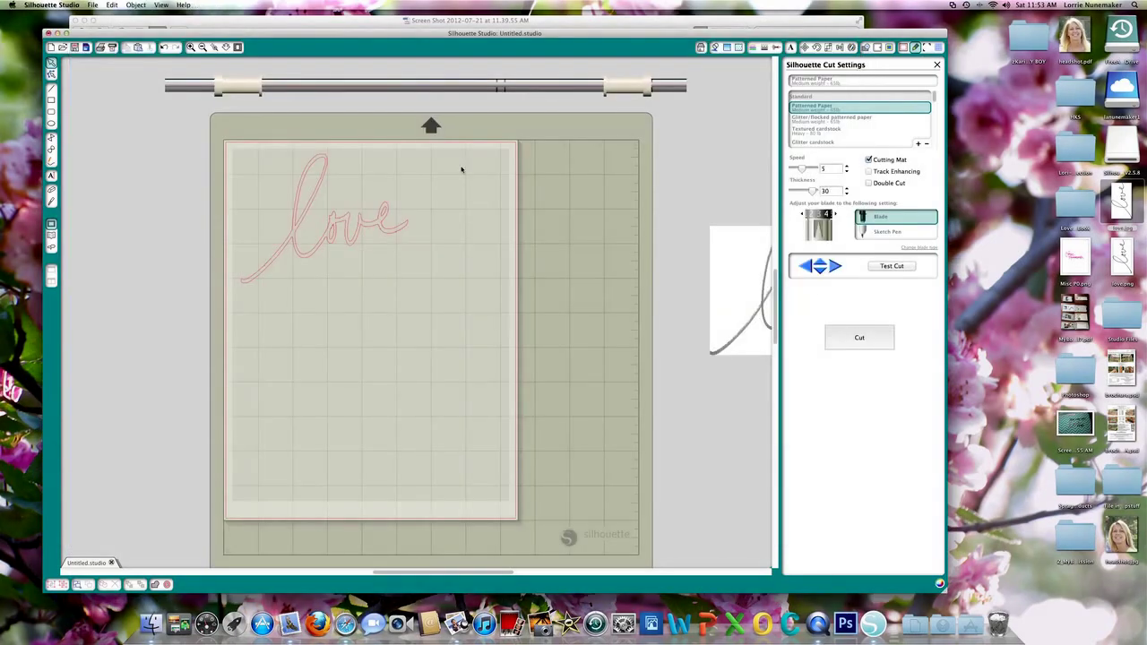
pyautogui.click(379, 218)
pyautogui.press('Delete')
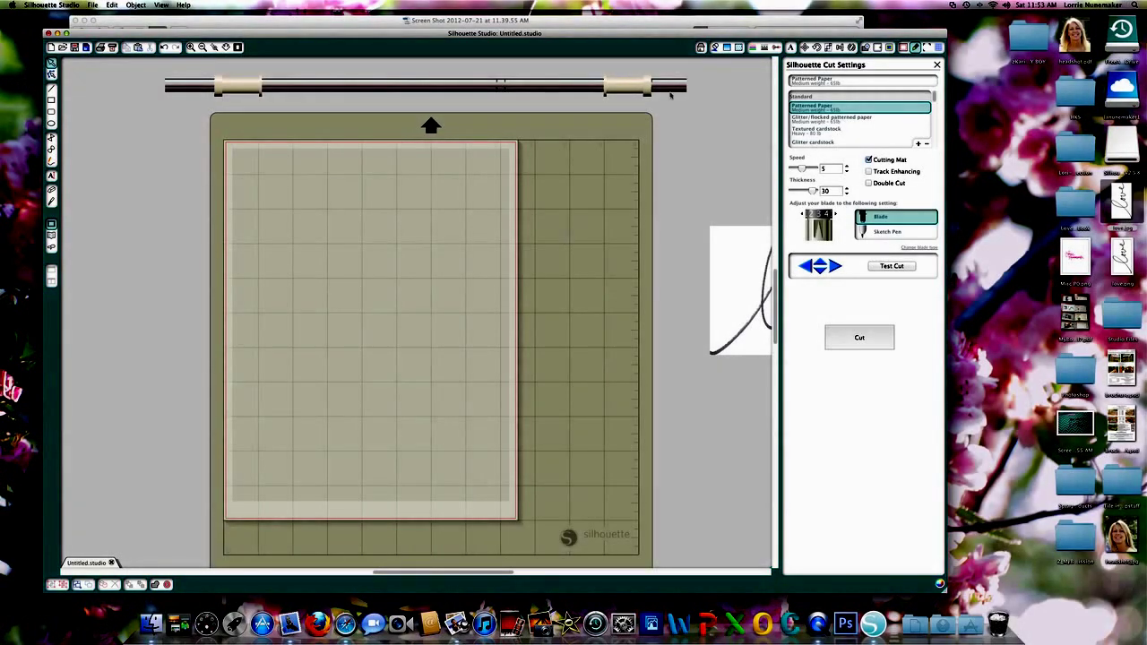
pyautogui.click(701, 48)
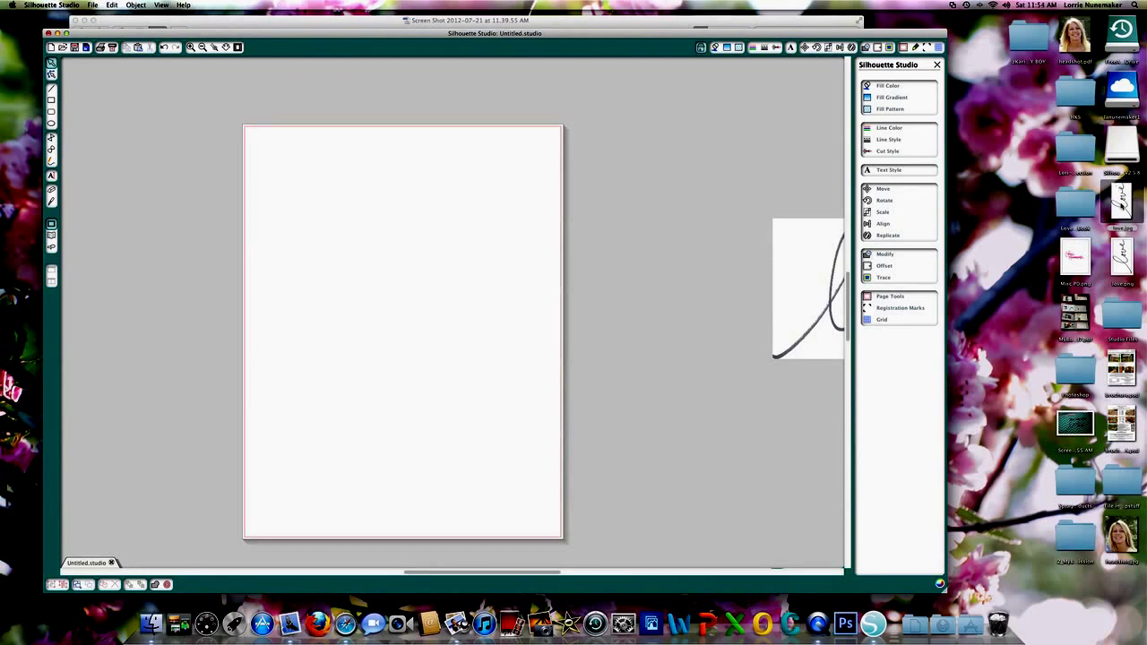
# Drop love.png onto the canvas and scale it to 8.5 × 11 in.
pyautogui.moveTo(1120, 204); pyautogui.dragTo(449, 284)
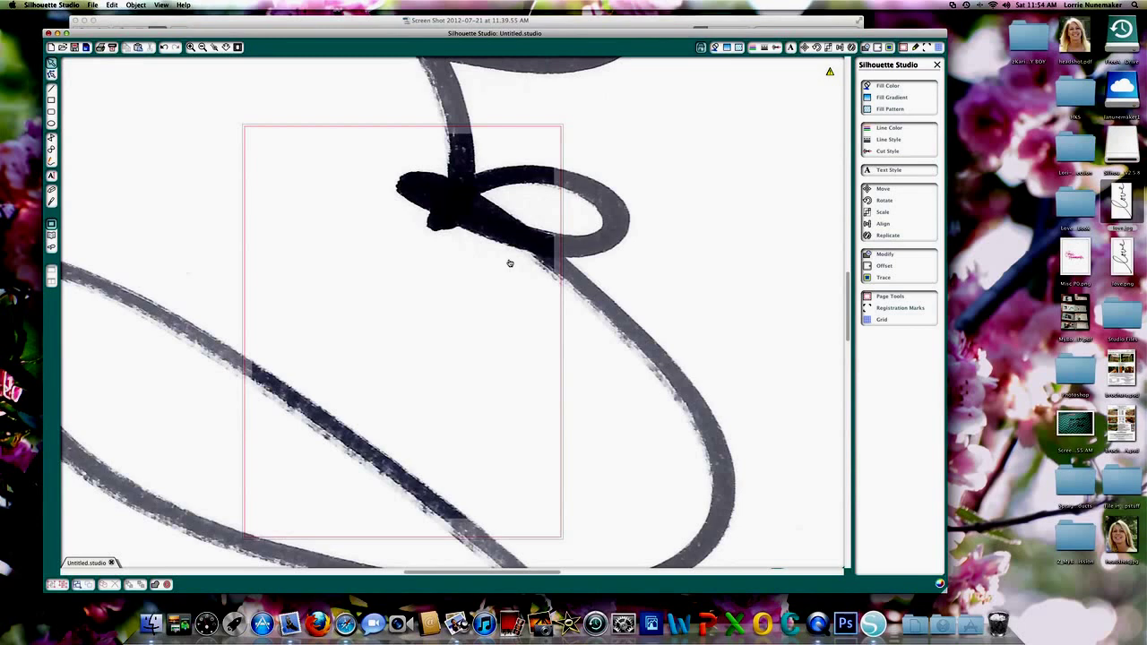
pyautogui.click(497, 235)
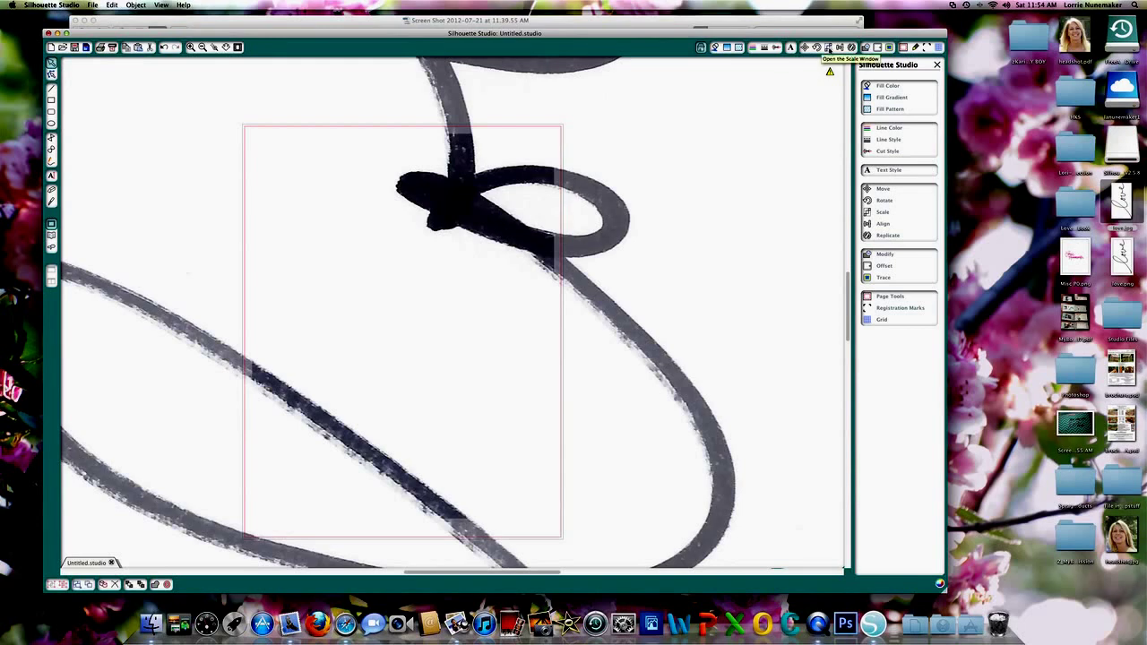
pyautogui.click(829, 49)
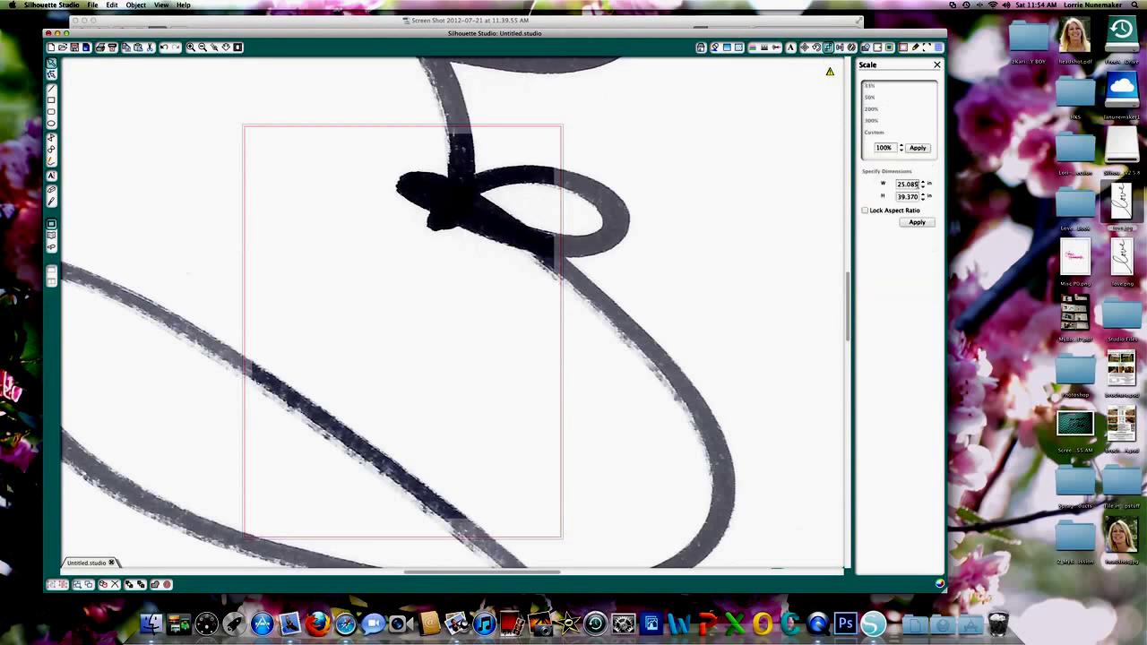
pyautogui.click(911, 184)
pyautogui.moveTo(912, 183); pyautogui.dragTo(895, 186)
pyautogui.write('8.5')
pyautogui.press('Tab')
pyautogui.write('11')
pyautogui.click(917, 222)
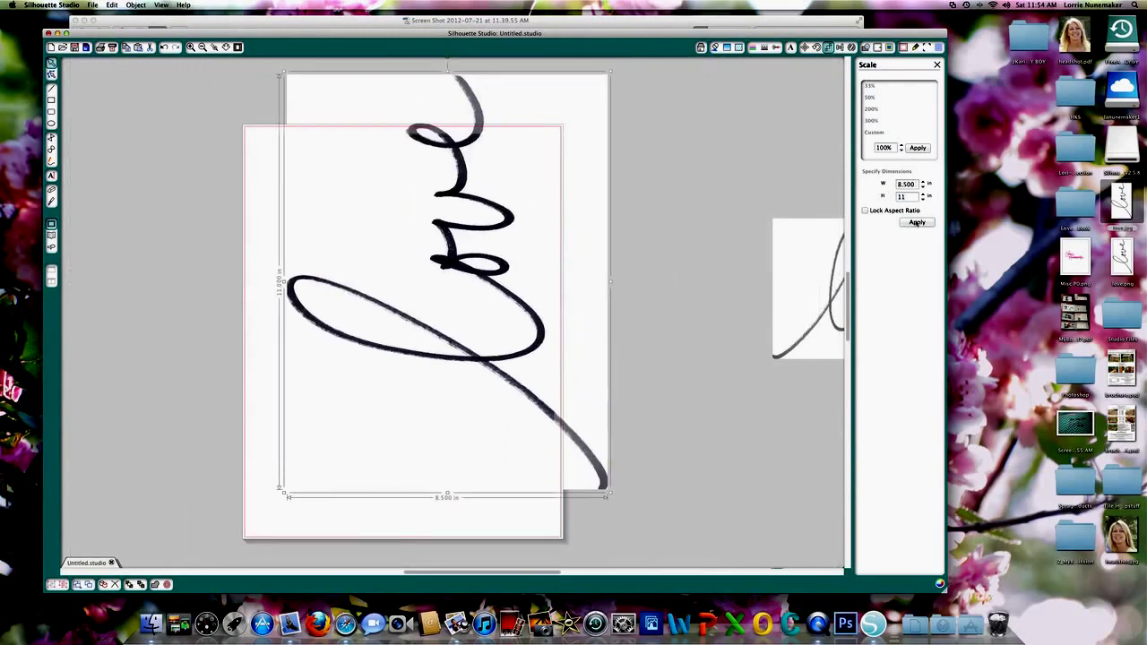
# Rotate the 'love' scan upright, shrink it to about 4 in wide, and place it top-left.
pyautogui.moveTo(479, 131); pyautogui.dragTo(453, 179)
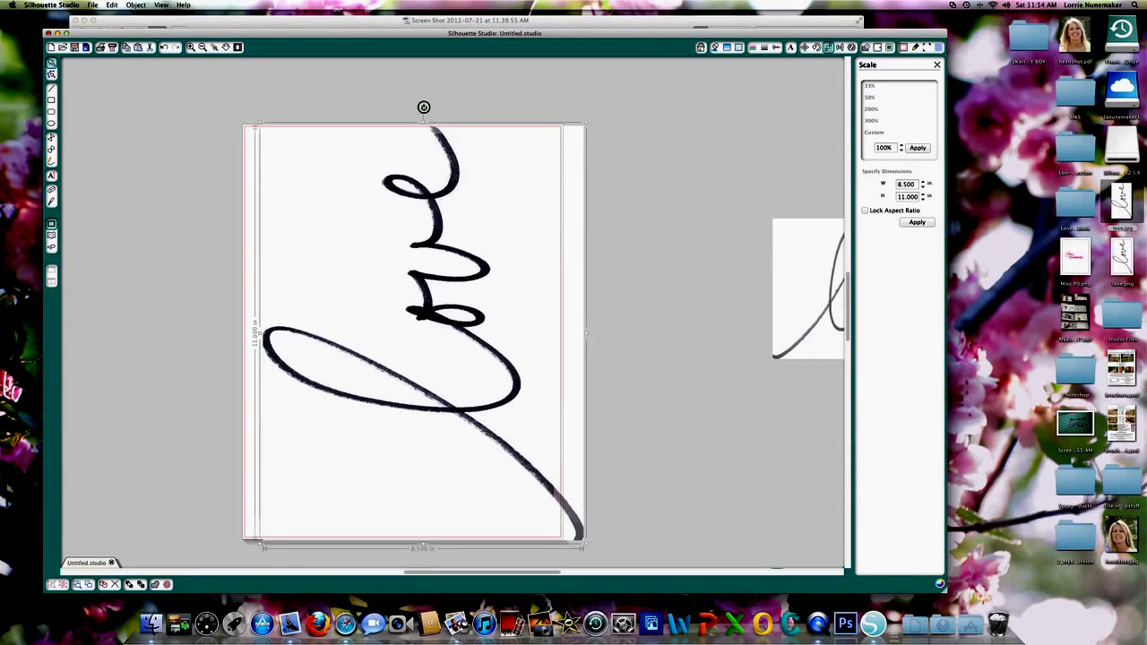
pyautogui.moveTo(424, 108); pyautogui.dragTo(617, 339)
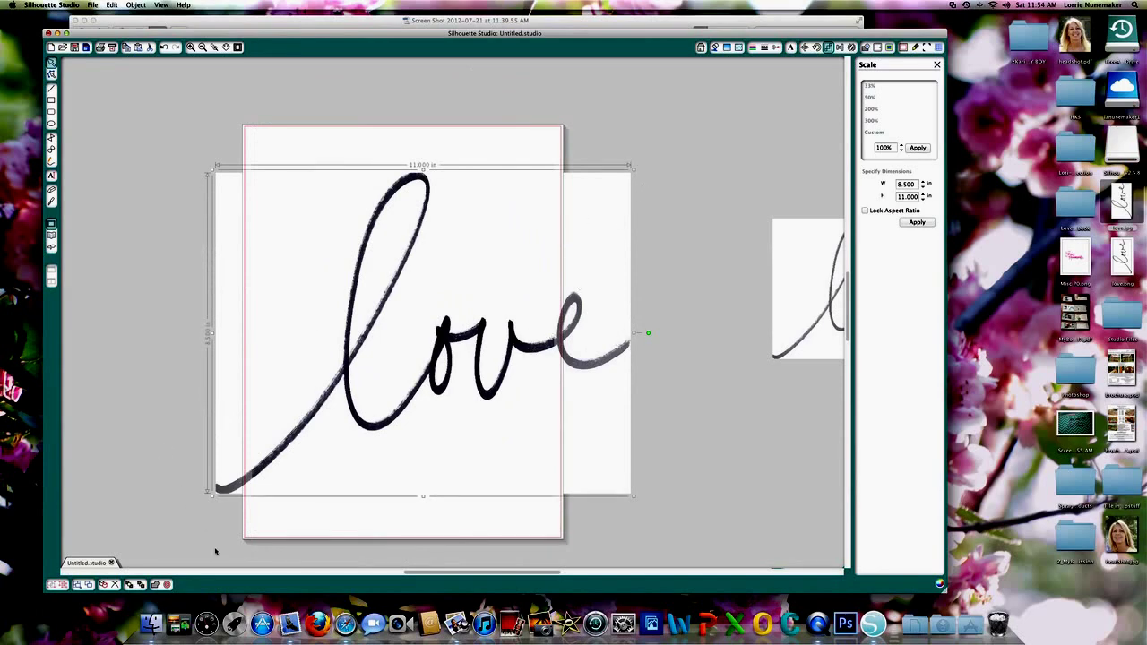
pyautogui.moveTo(208, 499); pyautogui.dragTo(502, 308)
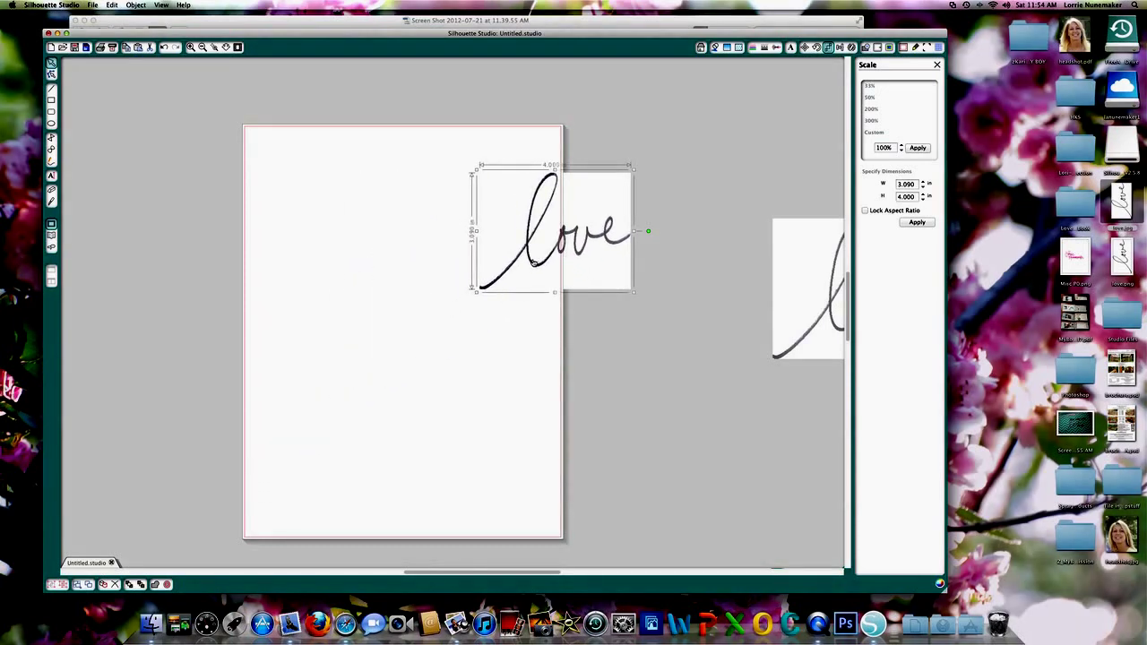
pyautogui.moveTo(533, 265); pyautogui.dragTo(371, 266)
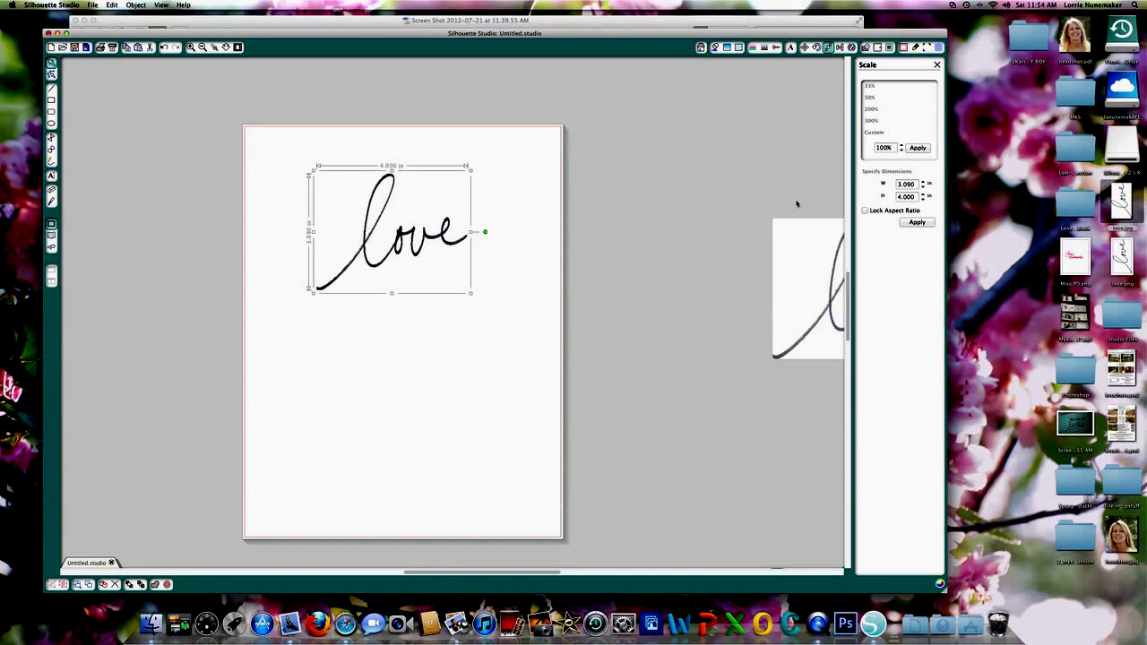
# Trace the 'love' area with High Pass Filter off and threshold near 97%.
pyautogui.click(889, 47)
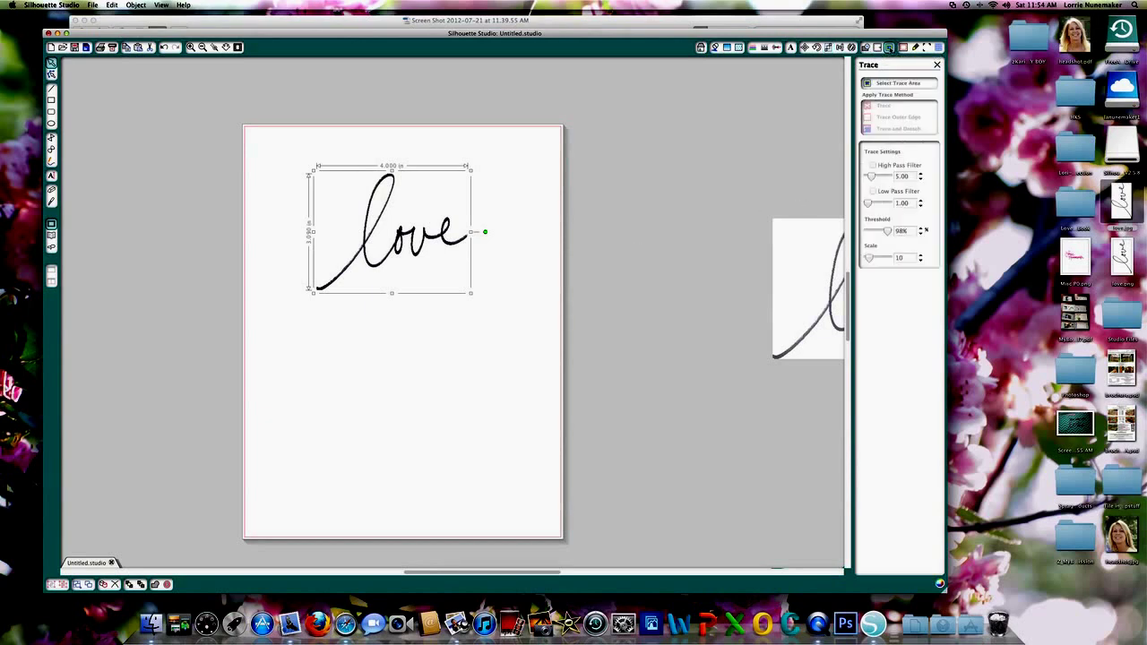
pyautogui.click(877, 84)
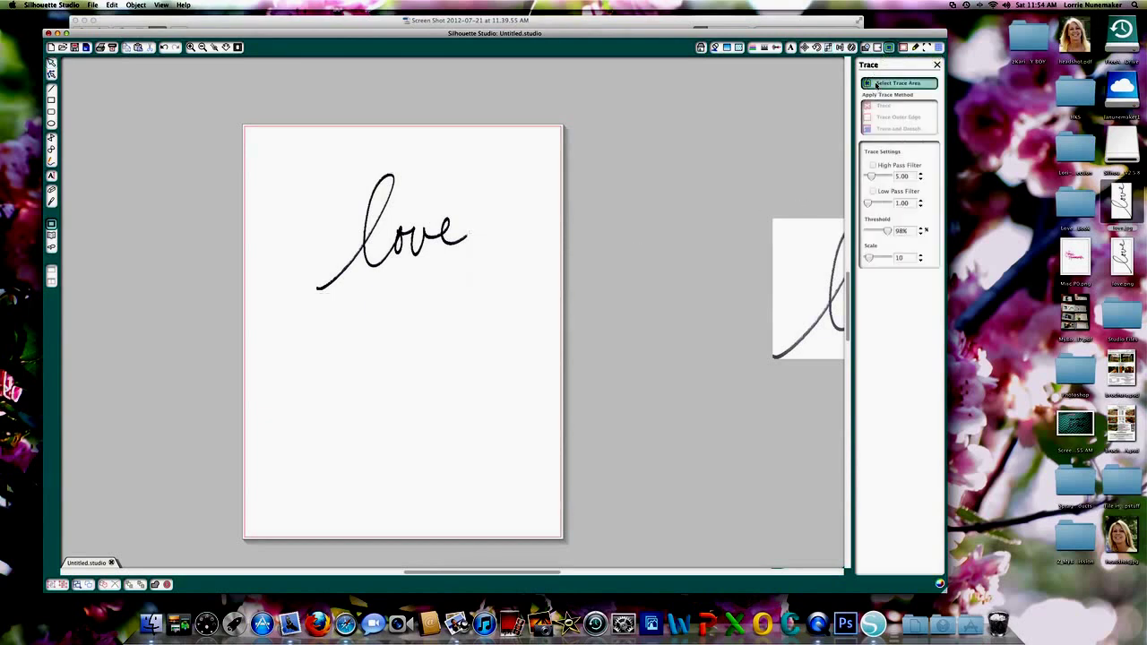
pyautogui.moveTo(279, 154)
pyautogui.mouseDown()
pyautogui.moveTo(285, 171)
pyautogui.moveTo(512, 318)
pyautogui.mouseUp()
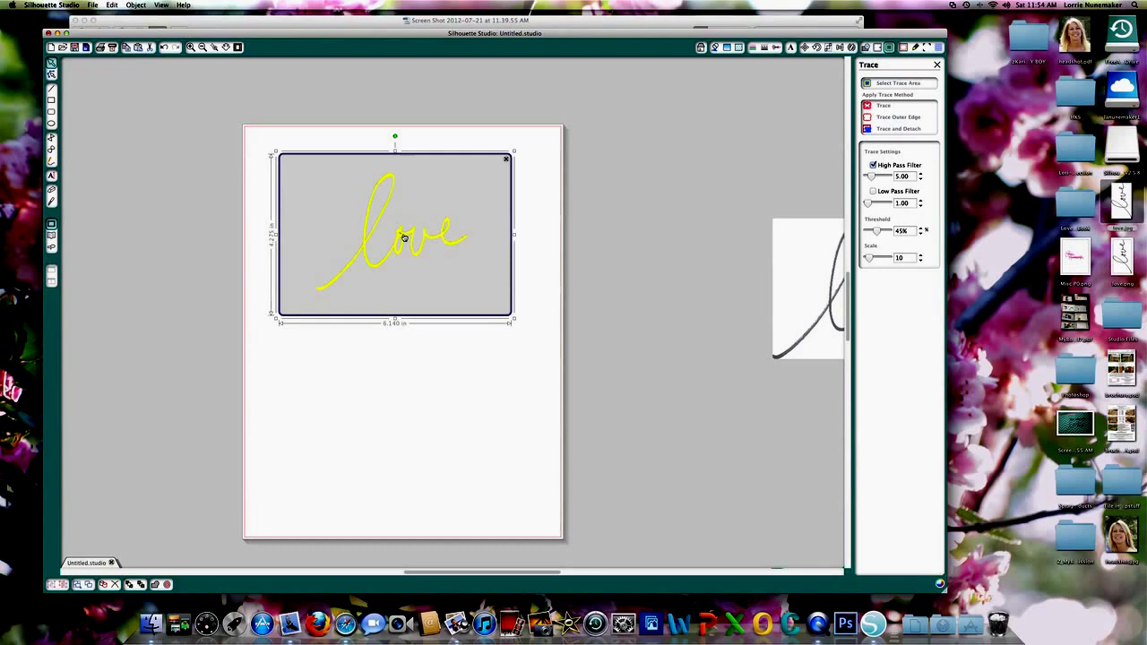
pyautogui.scroll(-1, 404, 237)
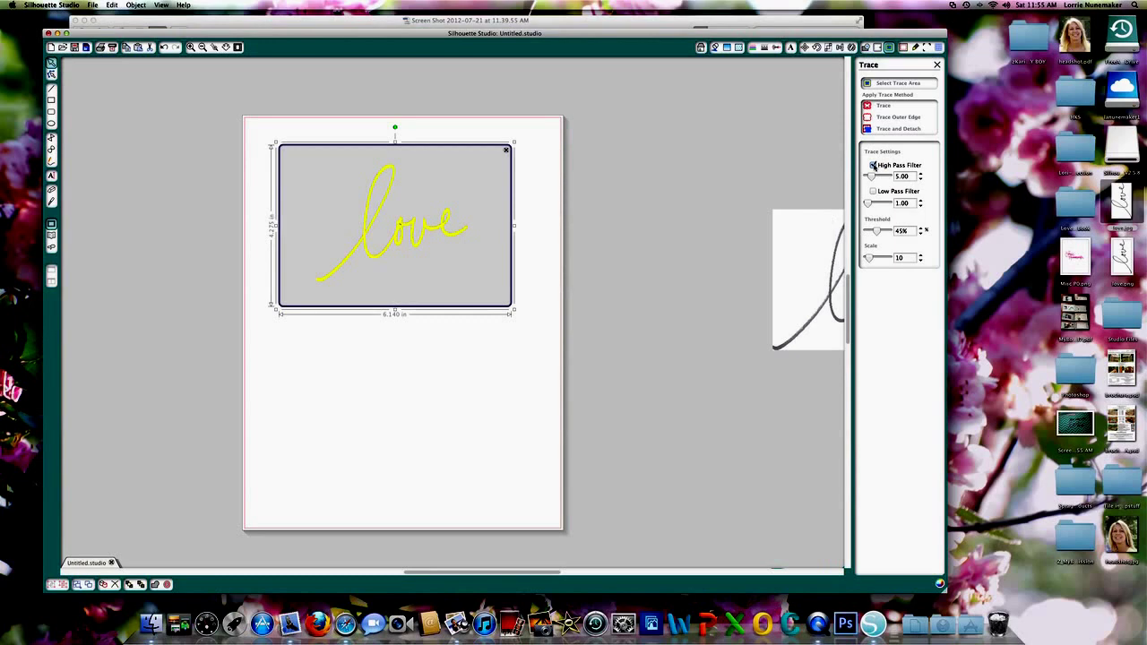
pyautogui.click(873, 165)
pyautogui.moveTo(878, 231); pyautogui.dragTo(887, 231)
pyautogui.click(921, 229)
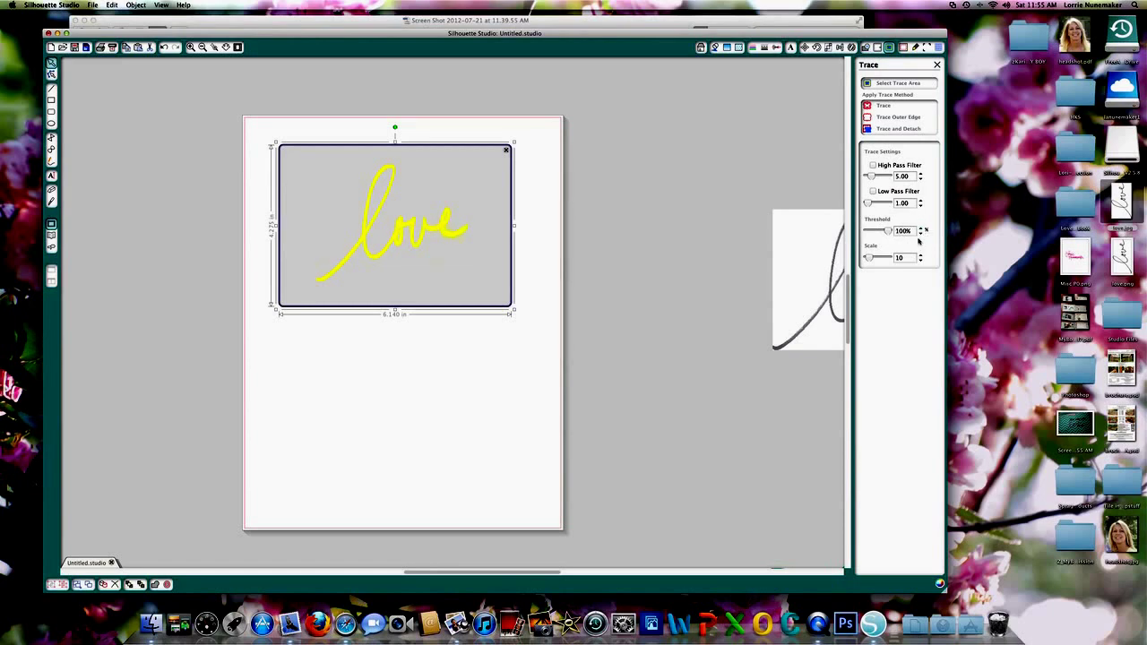
pyautogui.click(919, 235)
pyautogui.click(869, 106)
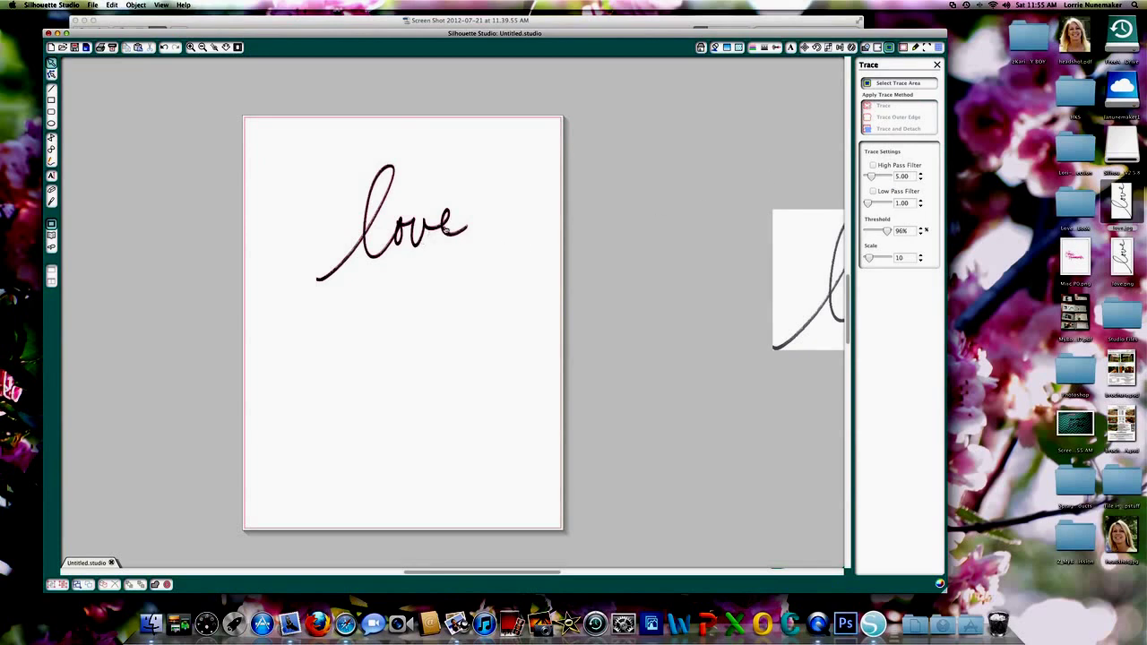
# Move the scan off the page, set the traced outline to Cut, and enlarge it to 4.53 in.
pyautogui.moveTo(440, 231)
pyautogui.mouseDown()
pyautogui.moveTo(666, 230)
pyautogui.moveTo(852, 274)
pyautogui.mouseUp()
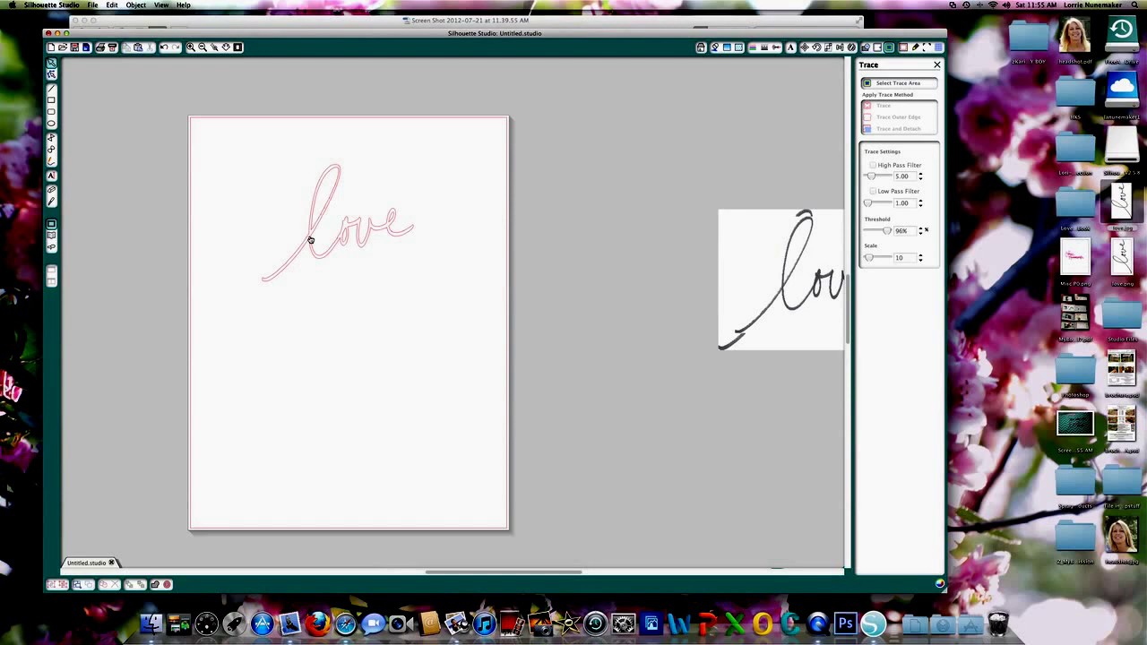
pyautogui.click(310, 237)
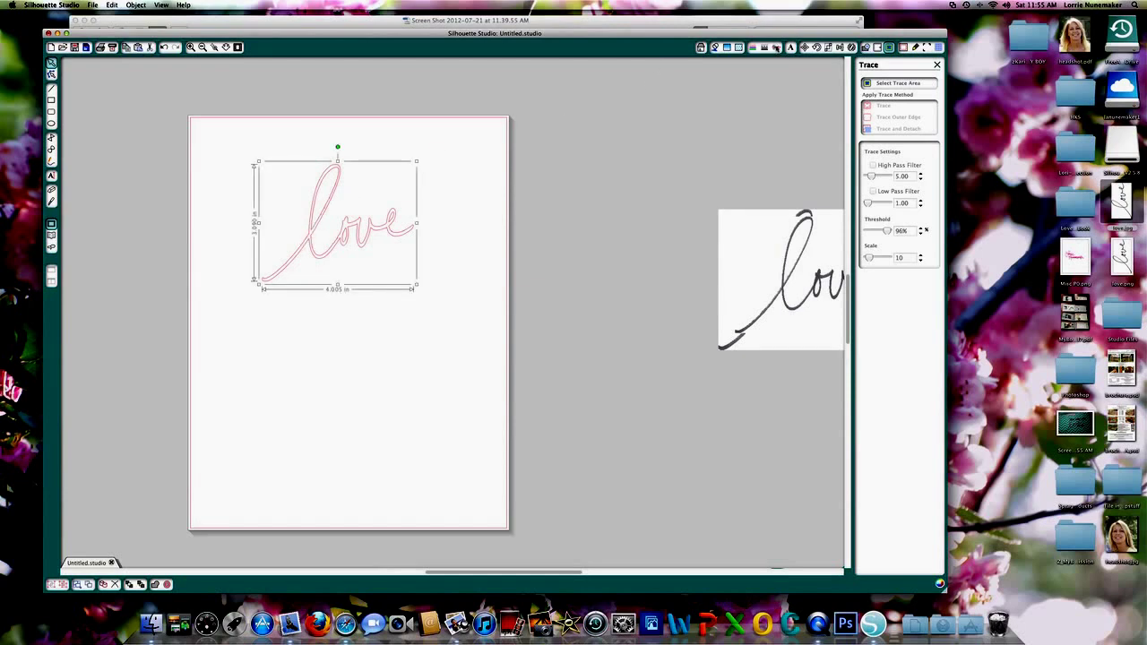
pyautogui.click(776, 47)
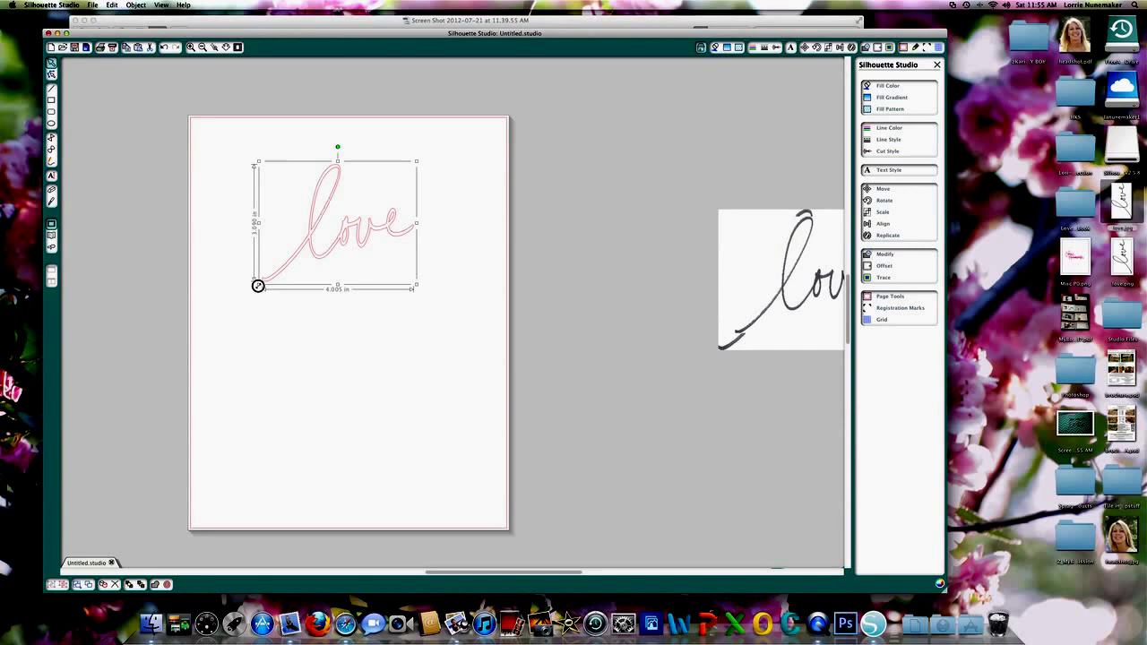
pyautogui.moveTo(256, 285); pyautogui.dragTo(271, 345)
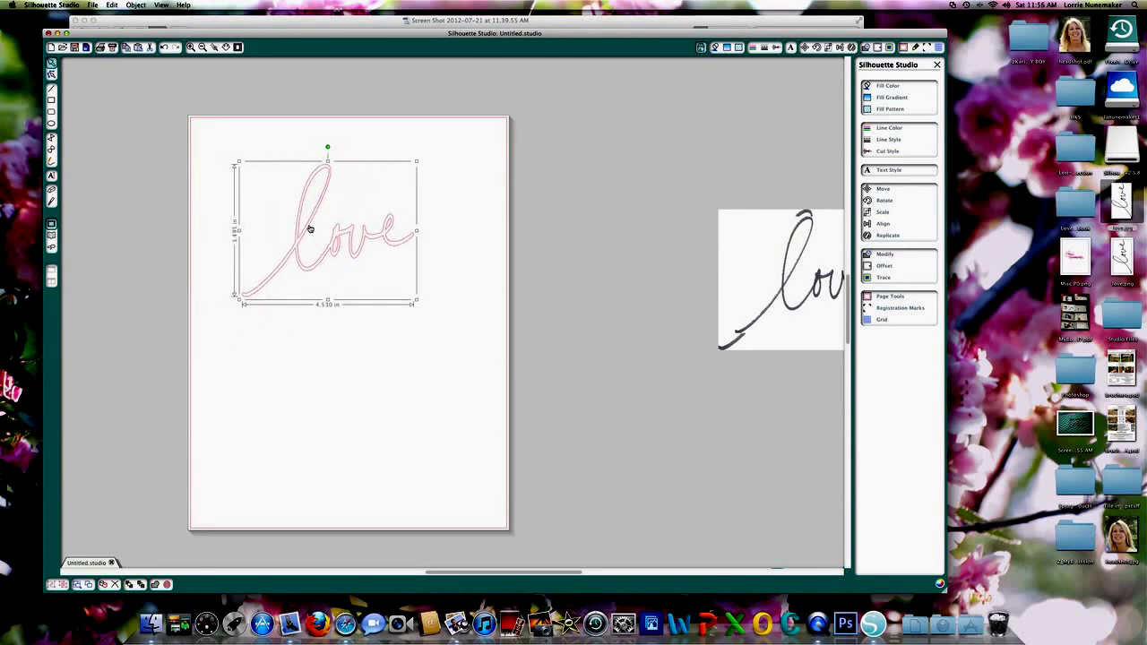
pyautogui.moveTo(310, 225); pyautogui.dragTo(302, 216)
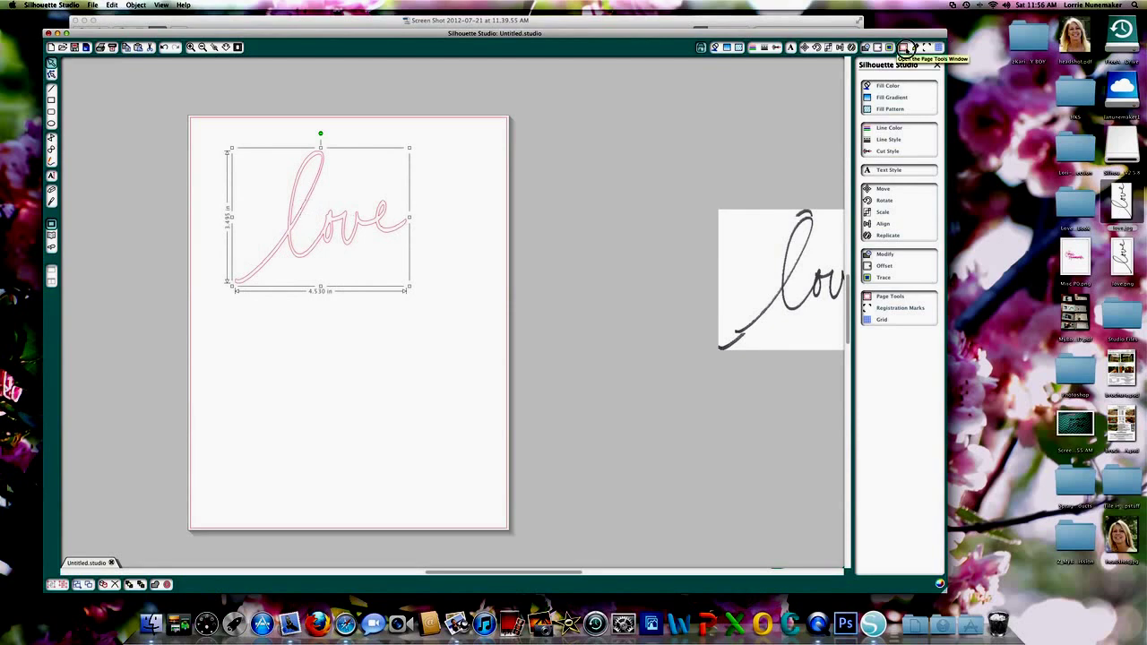
# Set Reveal Cutting Mat to 72% and nudge the love cut lines slightly lower.
pyautogui.click(906, 48)
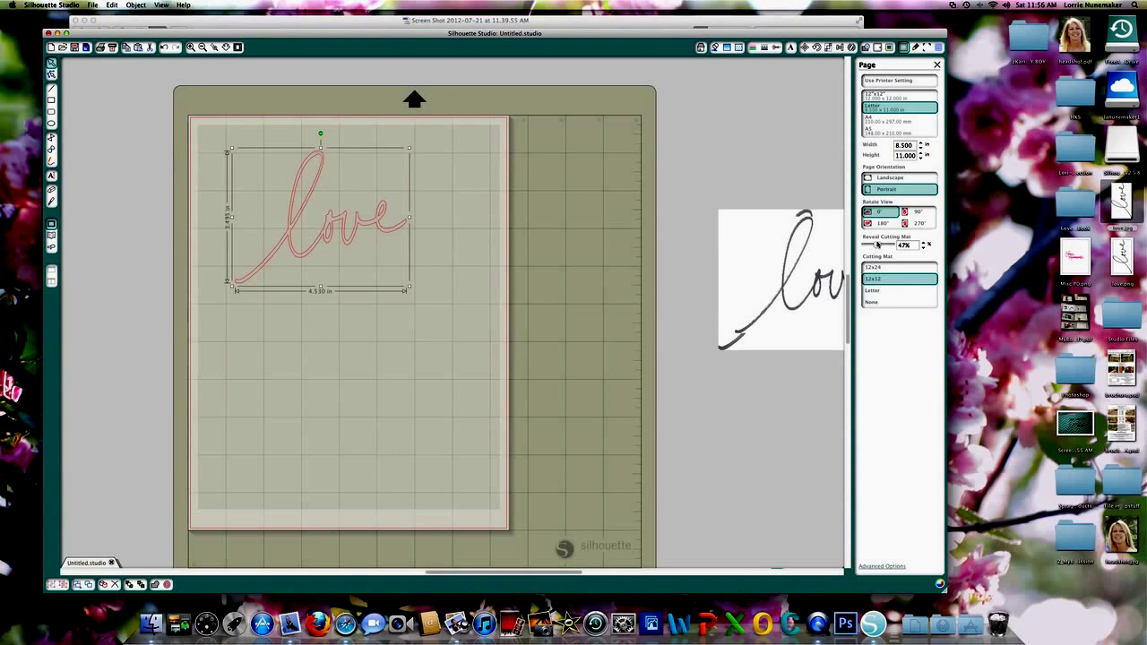
pyautogui.moveTo(878, 245); pyautogui.dragTo(858, 245)
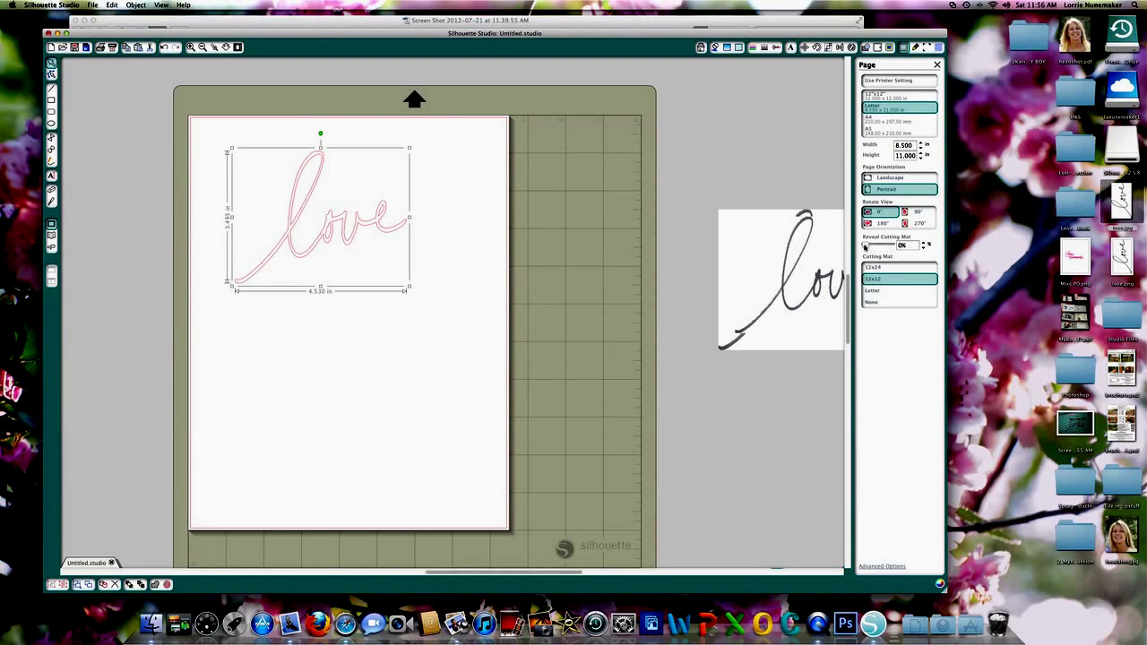
pyautogui.moveTo(865, 247); pyautogui.dragTo(881, 245)
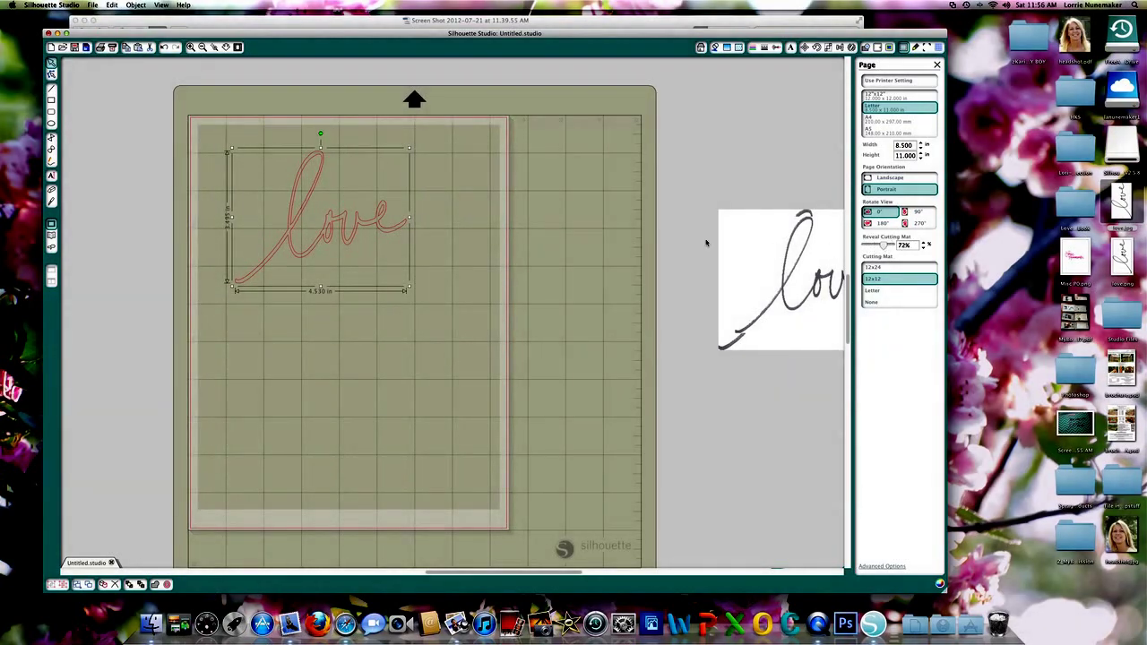
pyautogui.moveTo(358, 227)
pyautogui.mouseDown()
pyautogui.moveTo(350, 241)
pyautogui.moveTo(354, 213)
pyautogui.mouseUp()
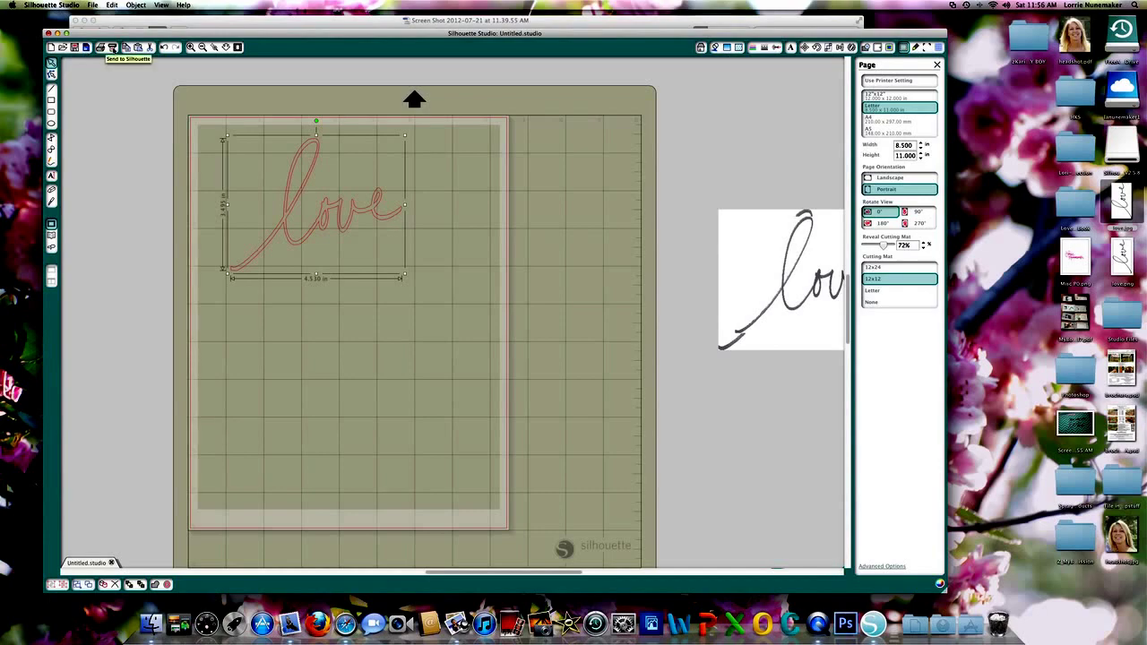
# Show the cut settings from Send: Patterned Paper, speed 5, thickness 30.
pyautogui.click(112, 47)
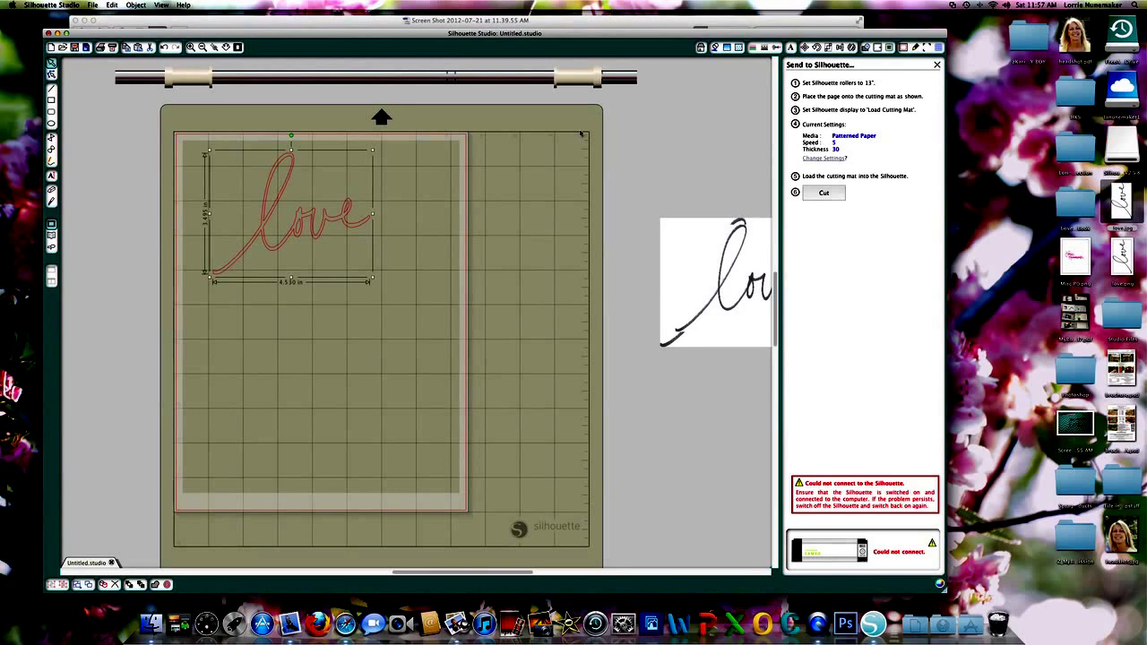
pyautogui.click(819, 160)
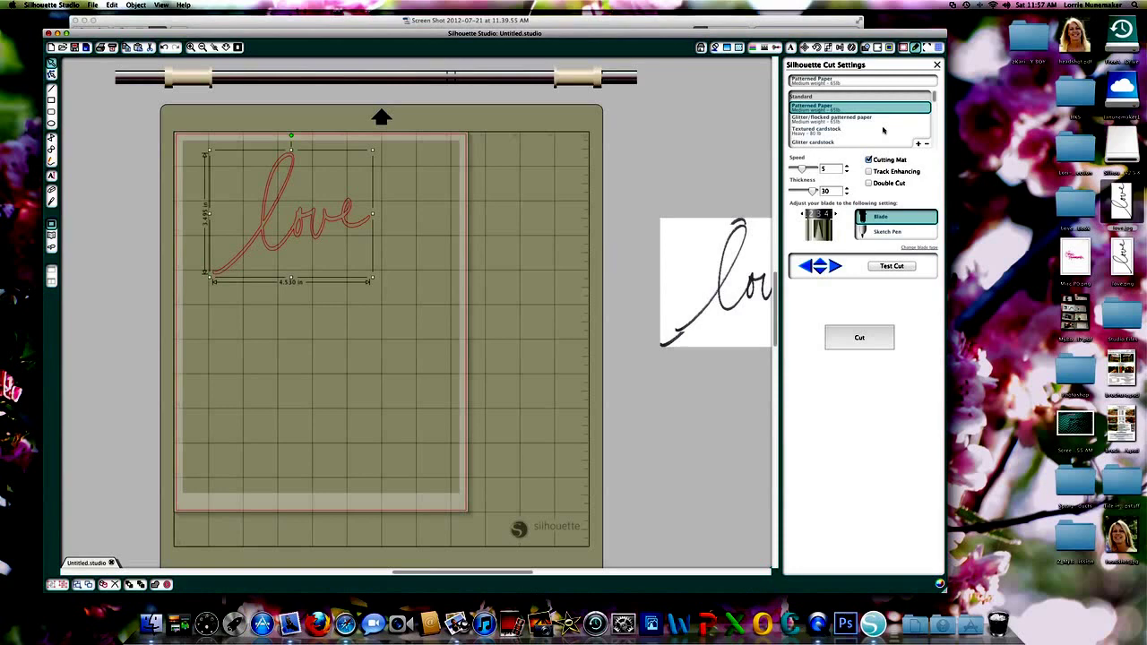
pyautogui.scroll(-1, 880, 128)
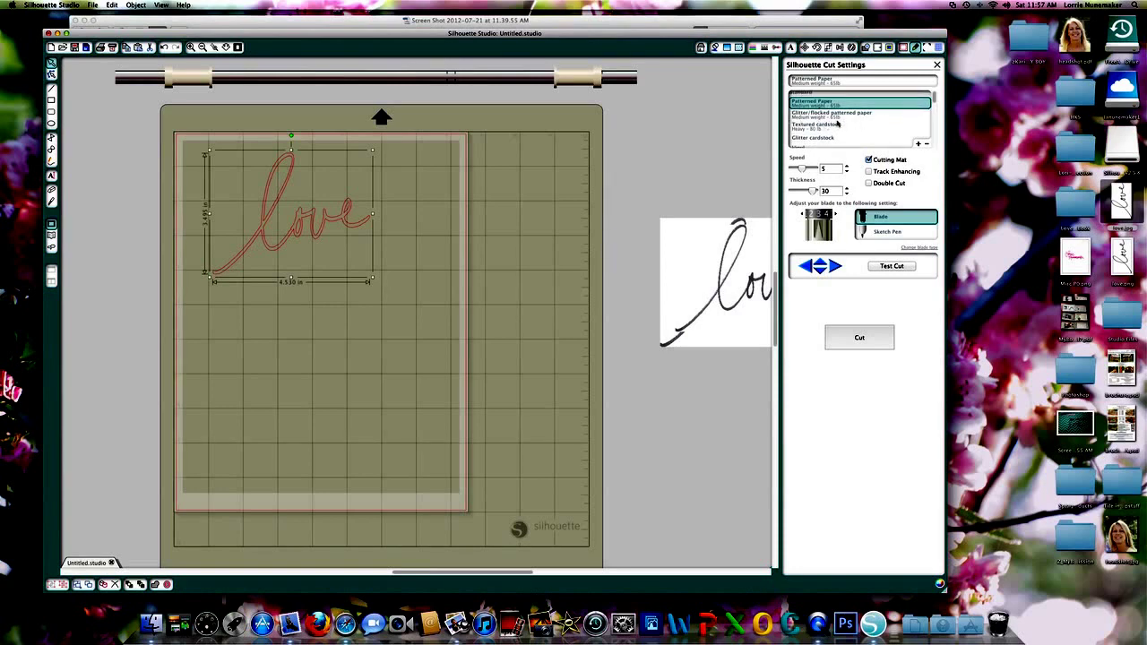
pyautogui.scroll(-1, 837, 124)
pyautogui.scroll(-1, 838, 126)
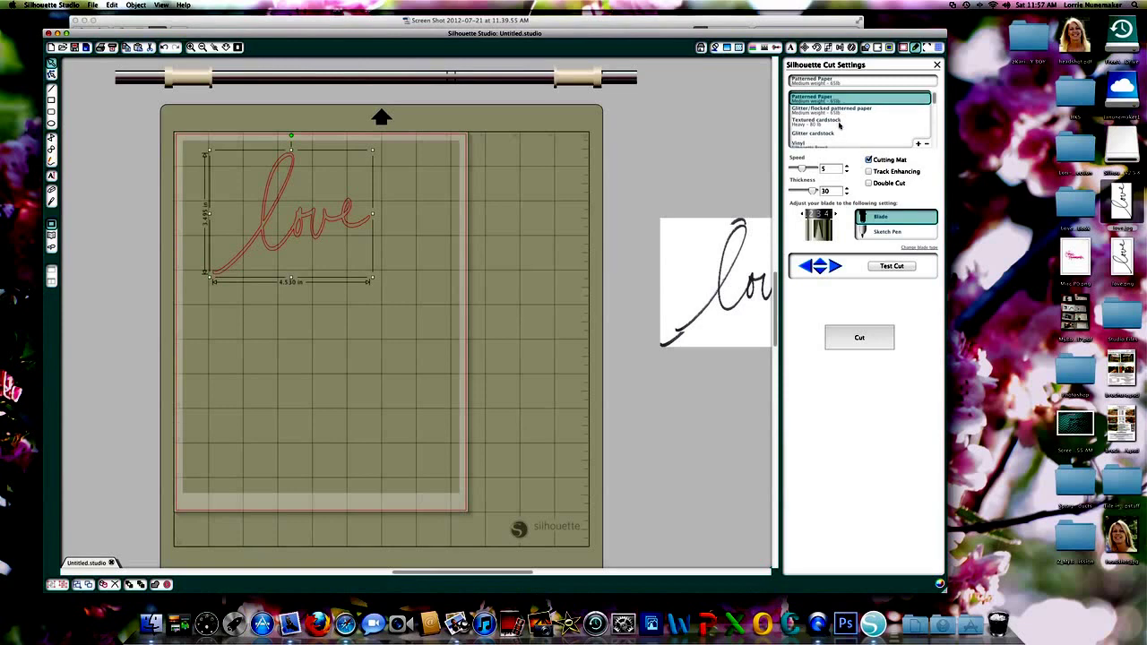
pyautogui.scroll(-2, 840, 124)
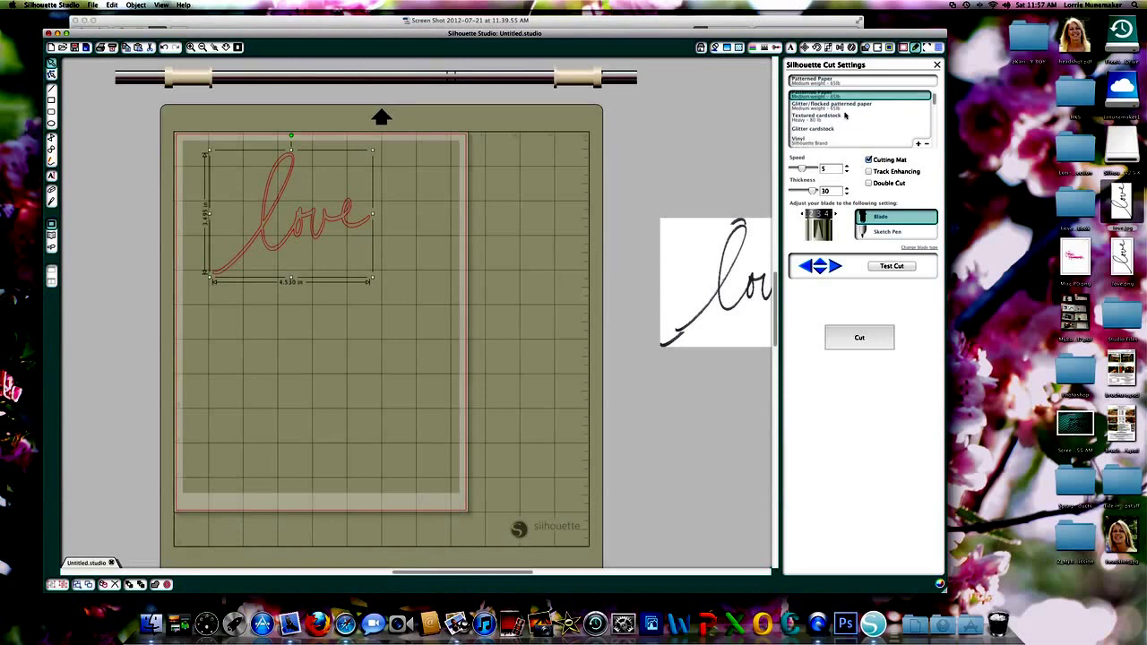
pyautogui.scroll(-2, 842, 118)
pyautogui.scroll(-3, 835, 121)
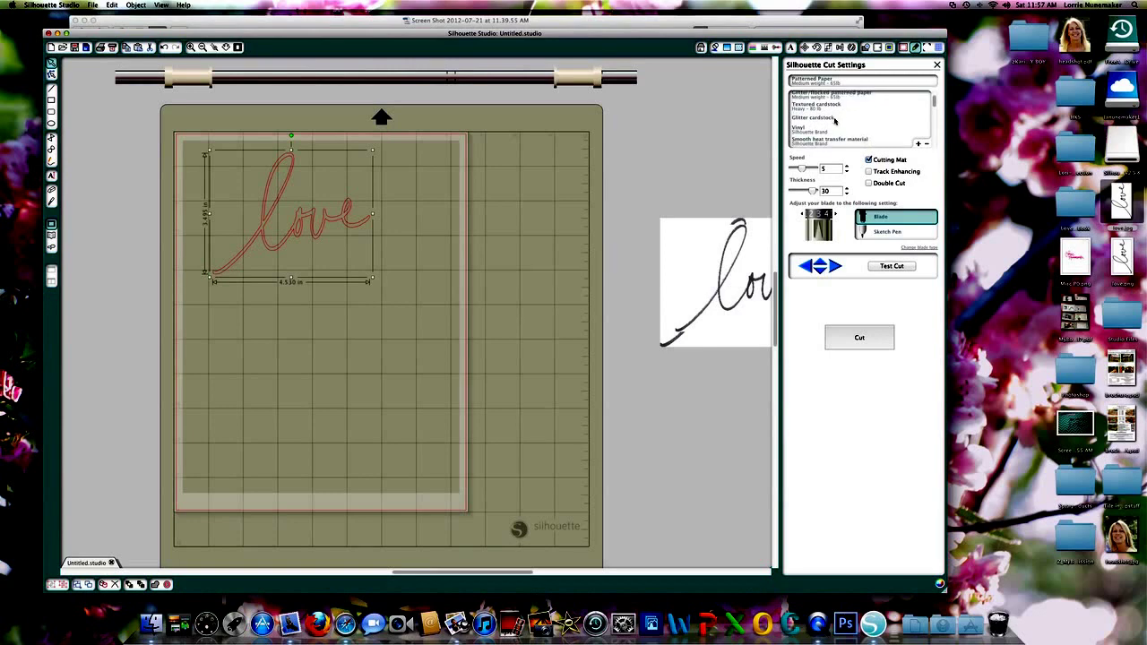
pyautogui.scroll(-3, 835, 121)
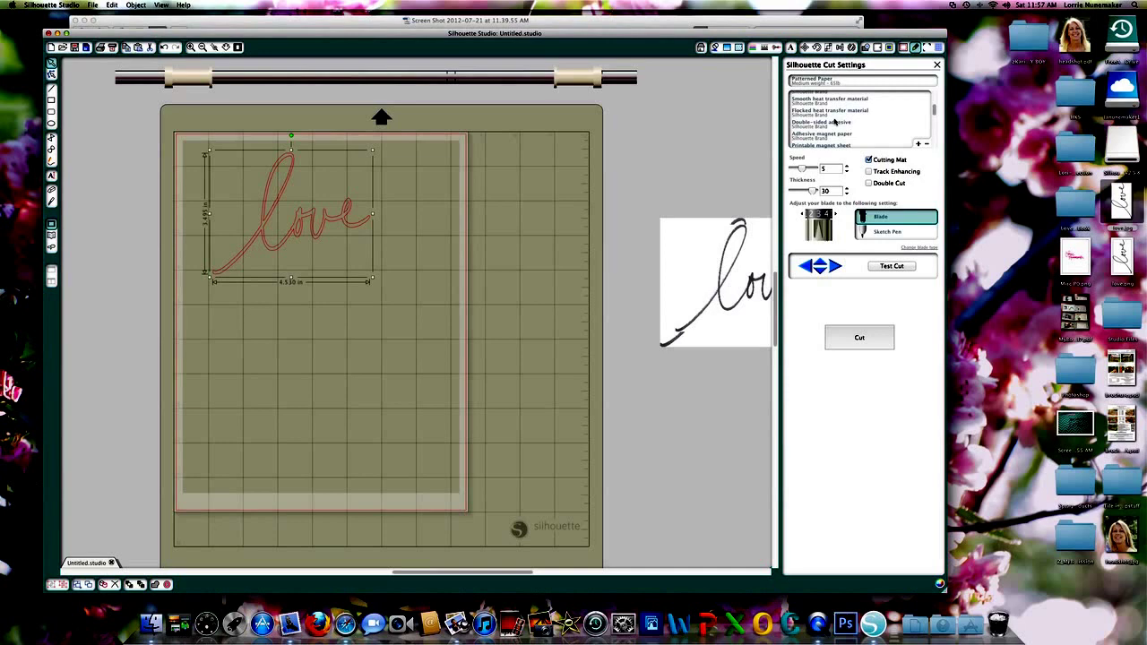
pyautogui.scroll(-1, 834, 121)
pyautogui.scroll(-1, 834, 121)
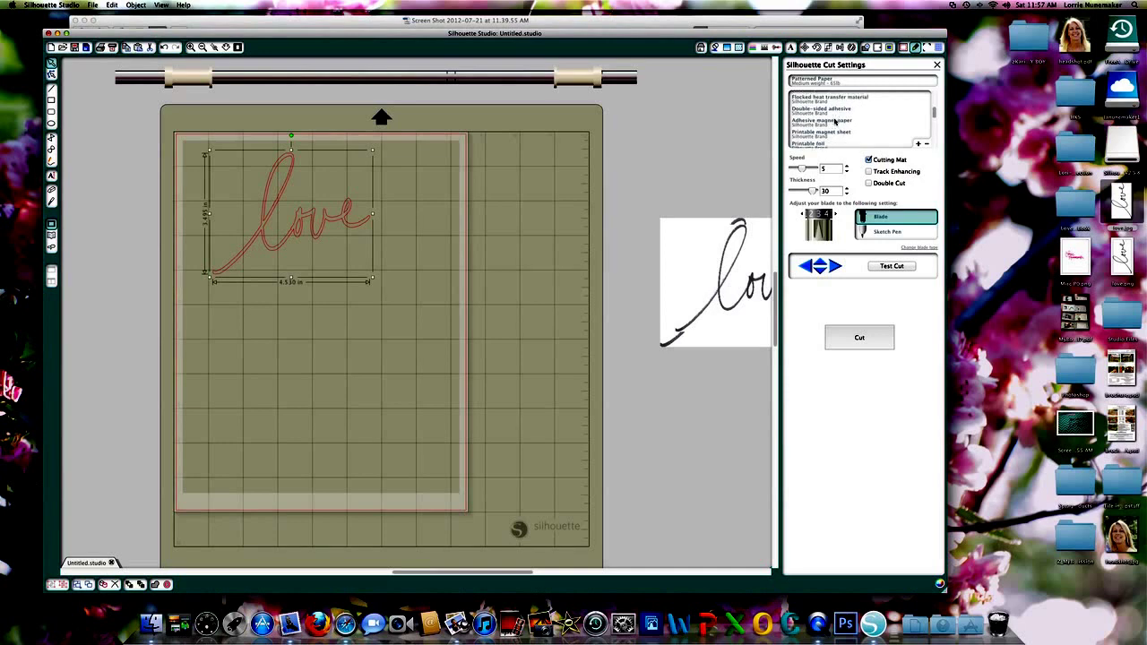
pyautogui.scroll(-1, 834, 121)
pyautogui.scroll(-2, 844, 124)
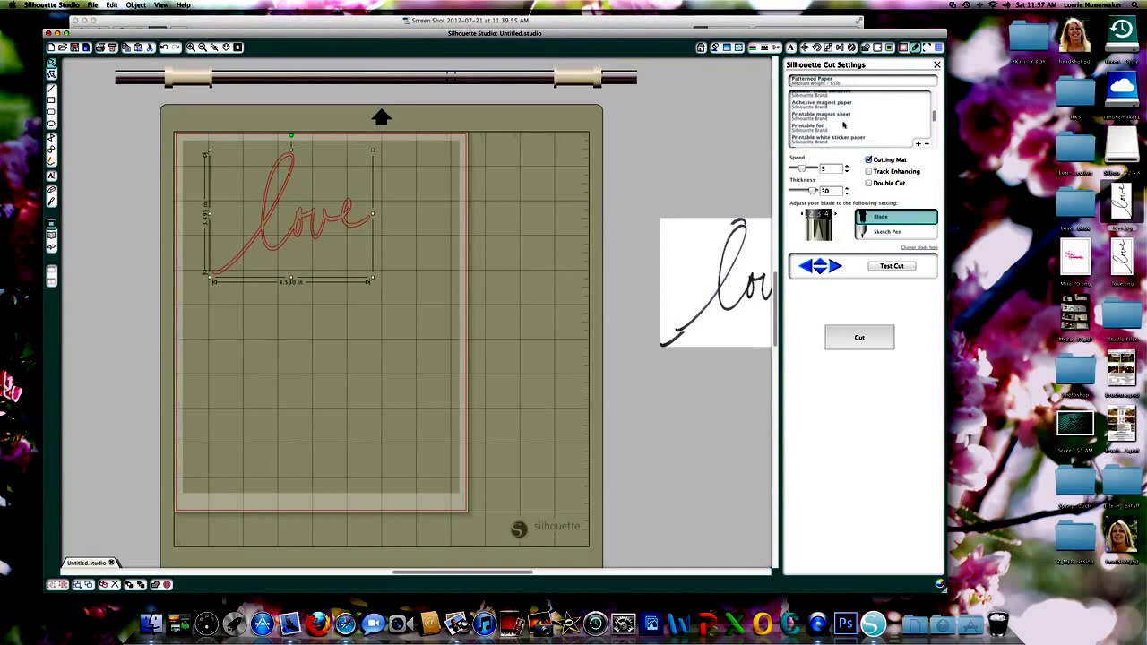
pyautogui.scroll(-2, 844, 124)
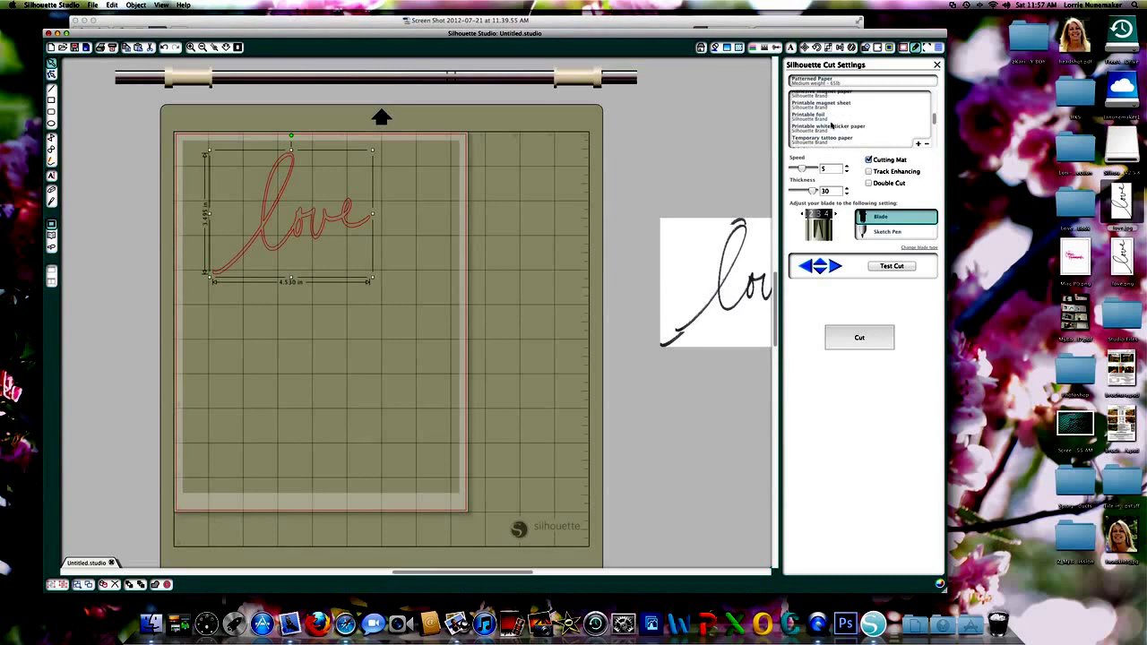
pyautogui.scroll(-2, 831, 125)
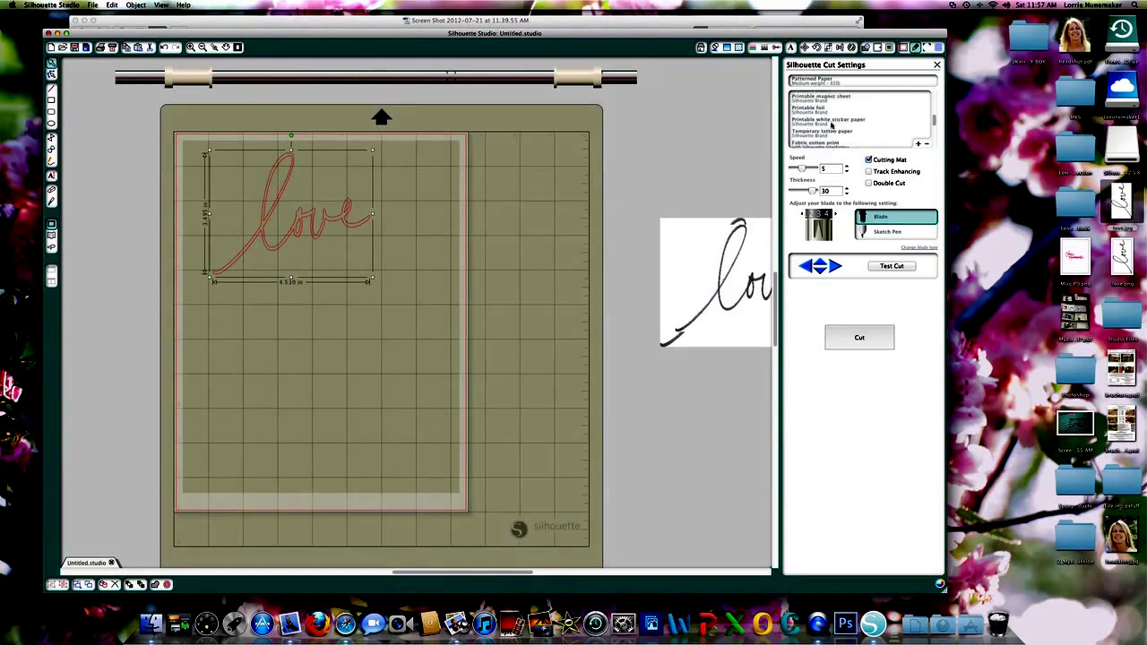
pyautogui.scroll(-1, 832, 125)
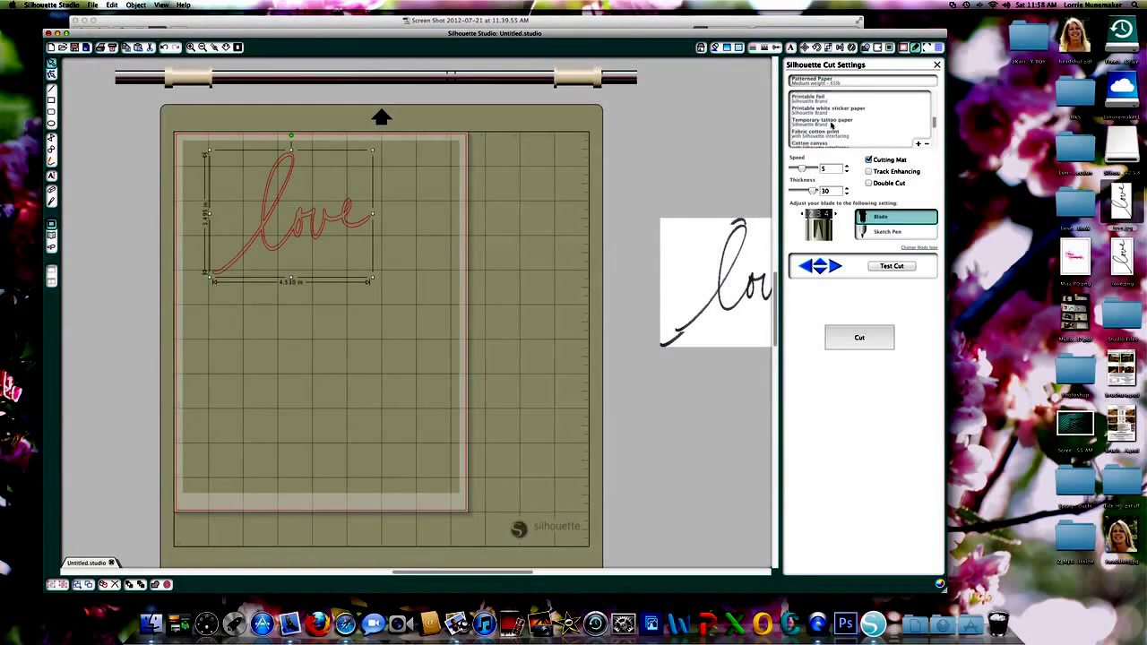
pyautogui.scroll(-1, 832, 128)
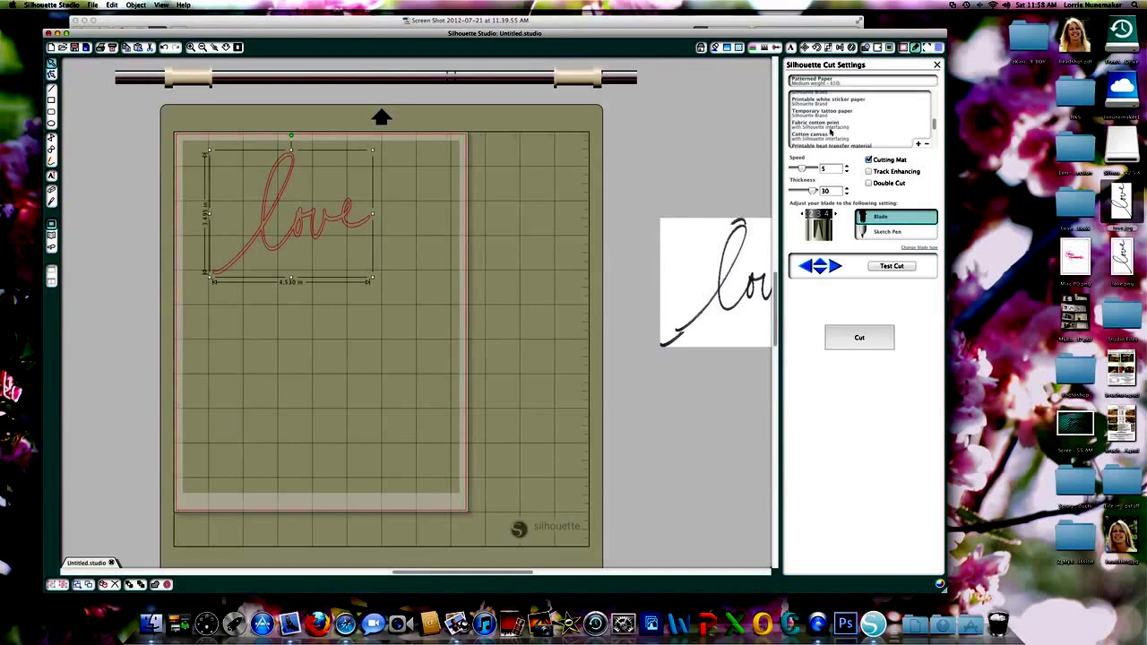
pyautogui.scroll(-1, 831, 130)
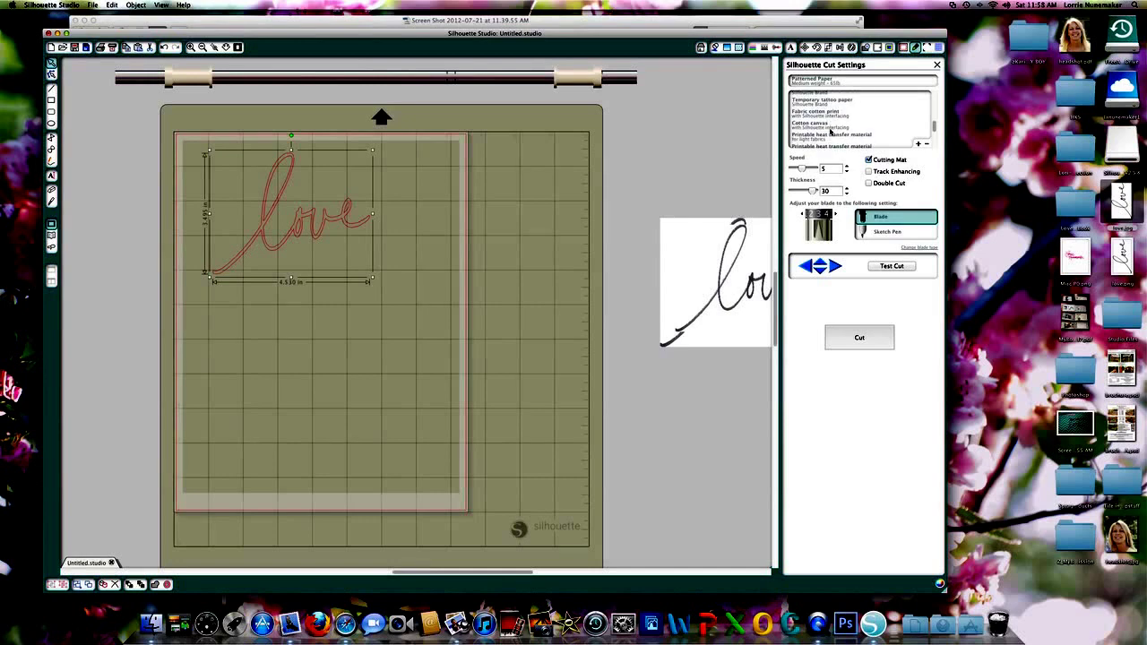
pyautogui.scroll(-1, 831, 131)
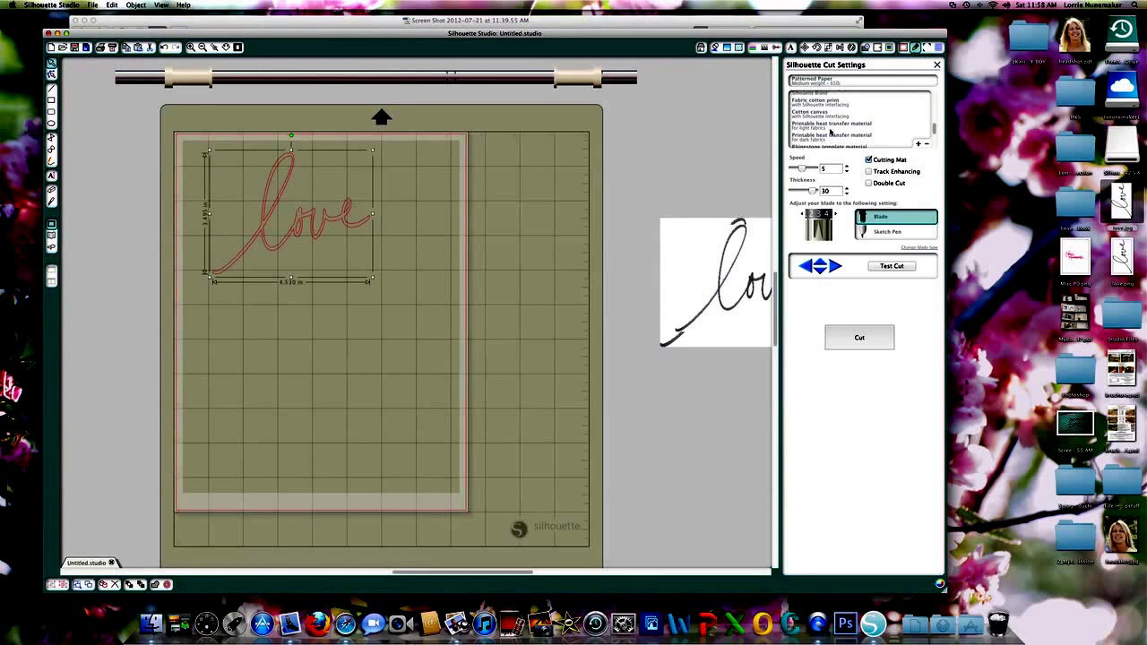
pyautogui.scroll(-2, 831, 131)
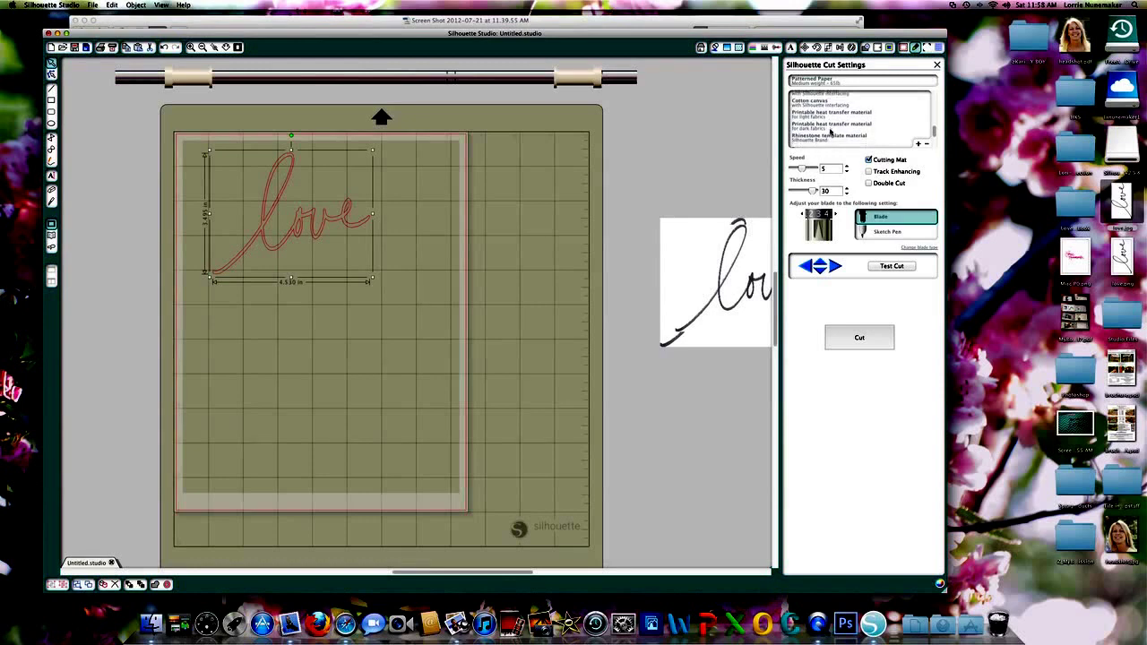
pyautogui.scroll(-2, 831, 131)
pyautogui.scroll(-3, 831, 132)
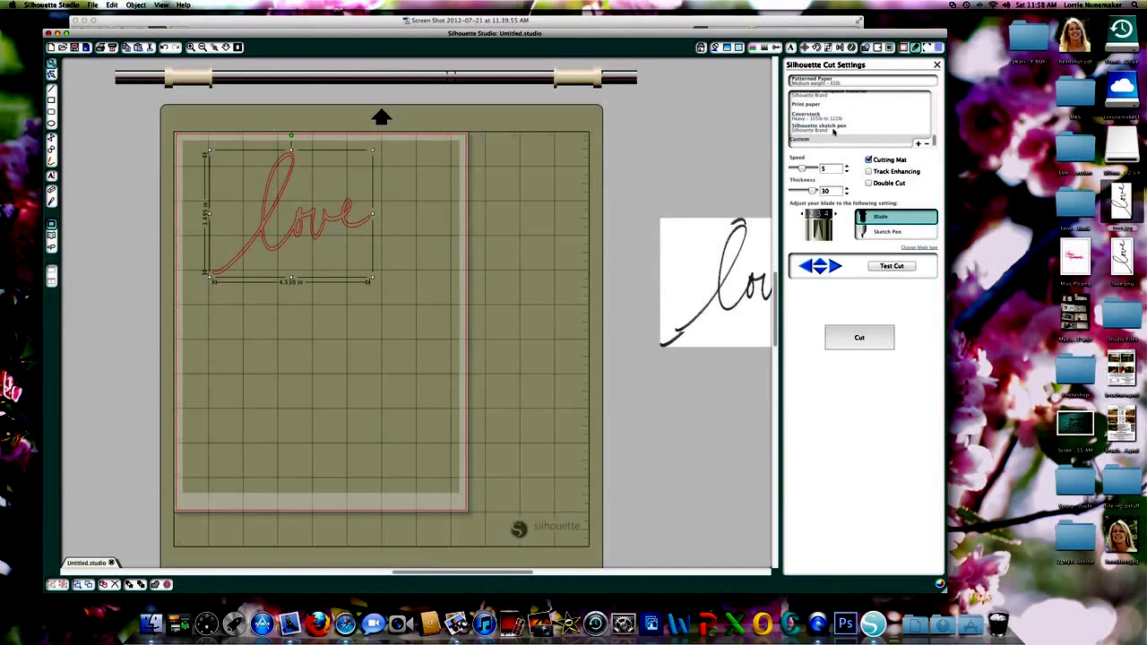
pyautogui.scroll(1, 854, 124)
pyautogui.scroll(4, 855, 123)
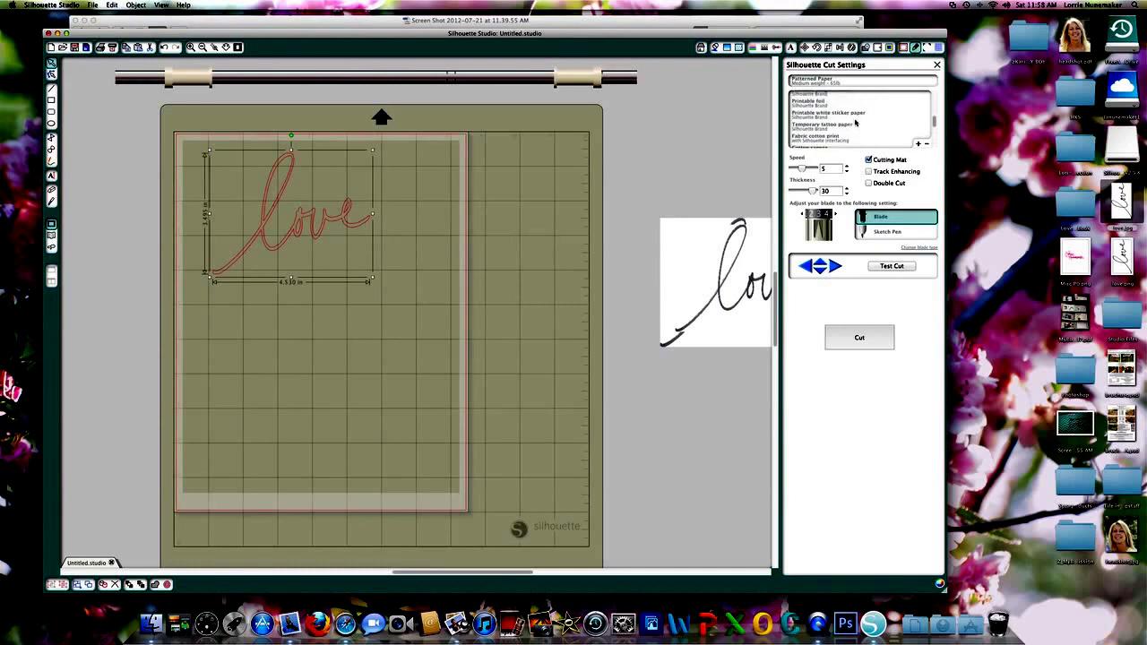
pyautogui.scroll(5, 855, 122)
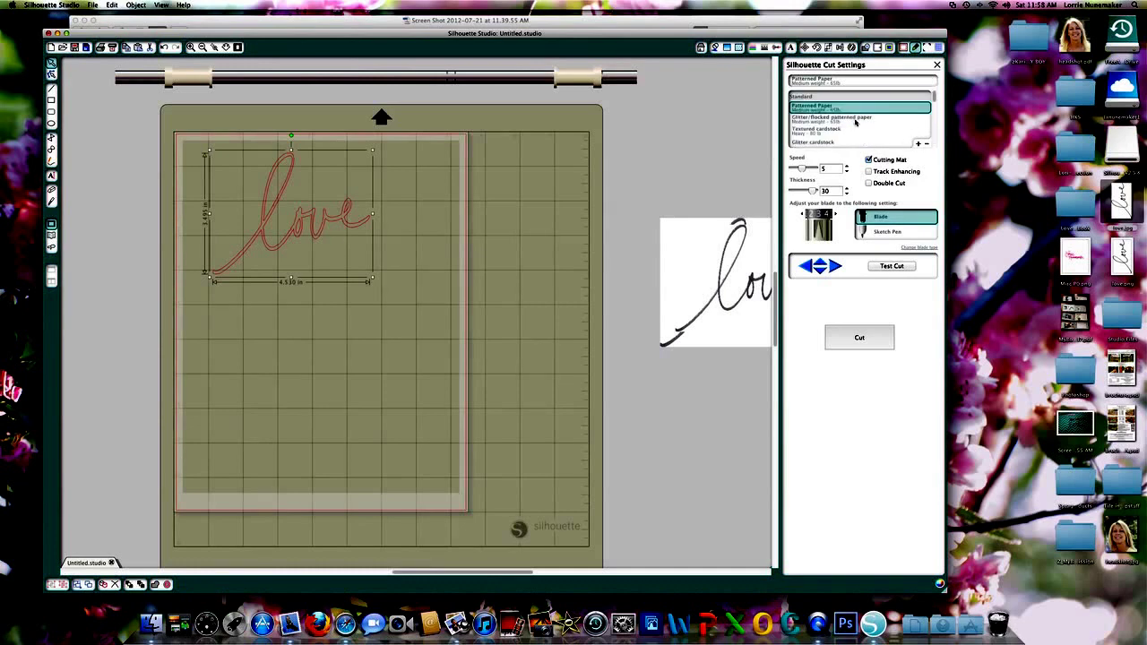